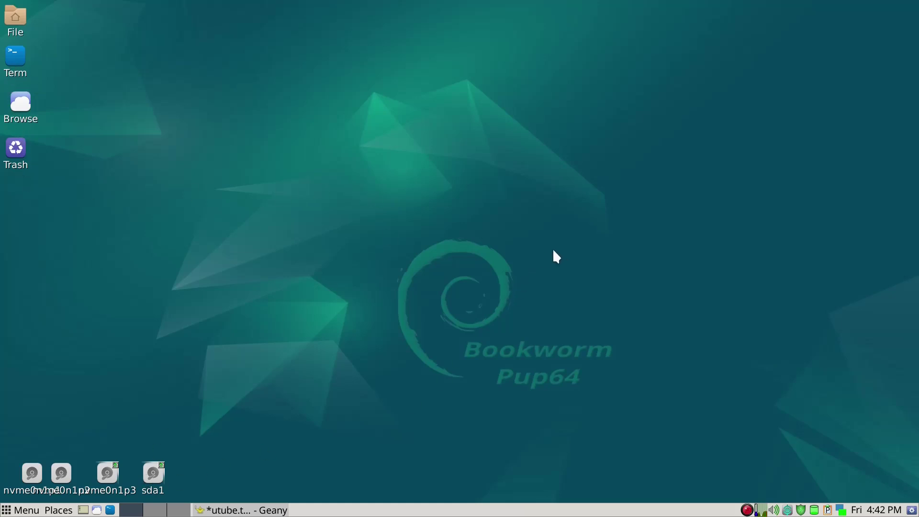
pyautogui.rightClick(417, 168)
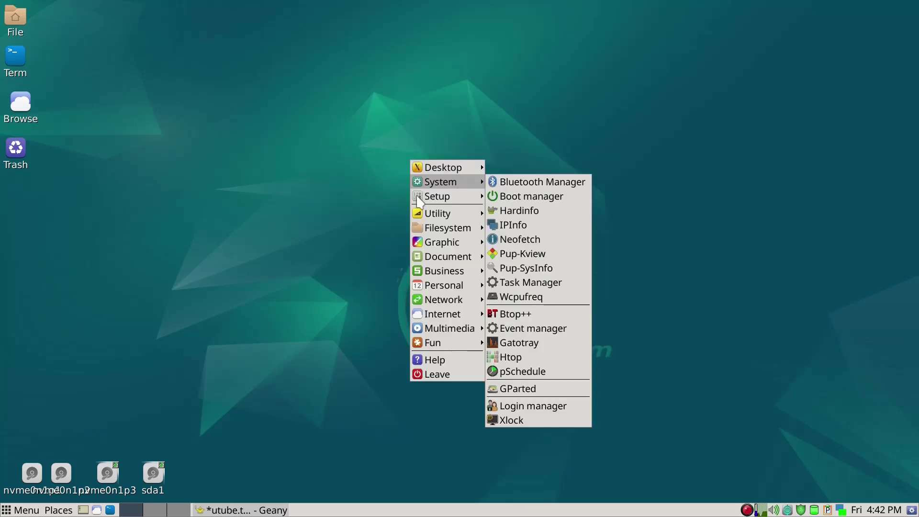
pyautogui.moveTo(417, 302)
pyautogui.moveTo(418, 317)
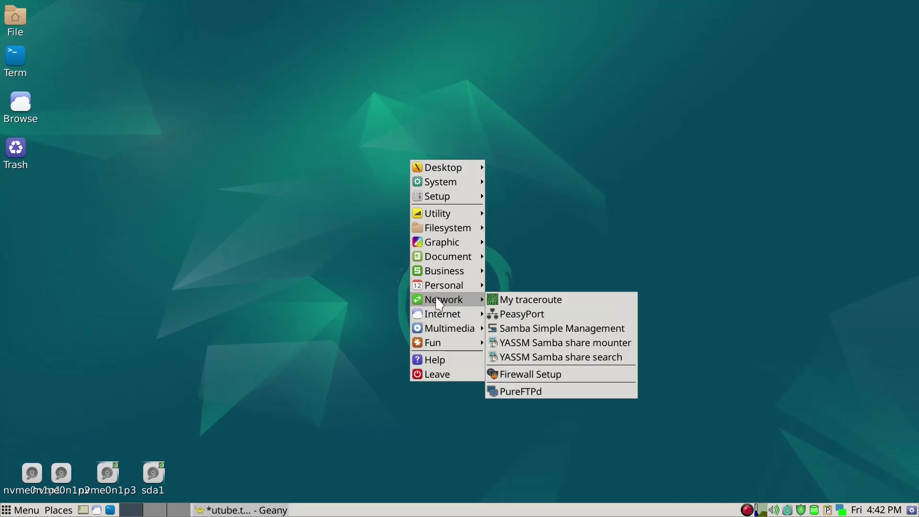
pyautogui.moveTo(441, 329)
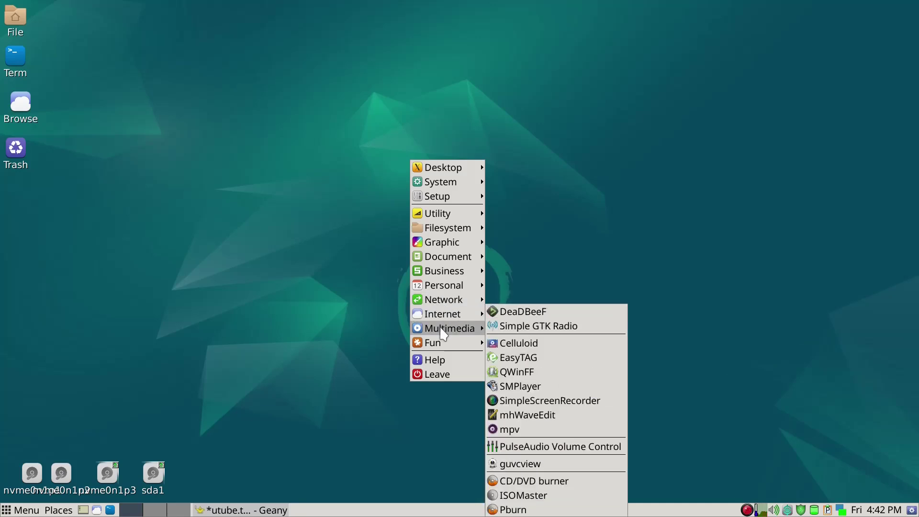
pyautogui.click(519, 255)
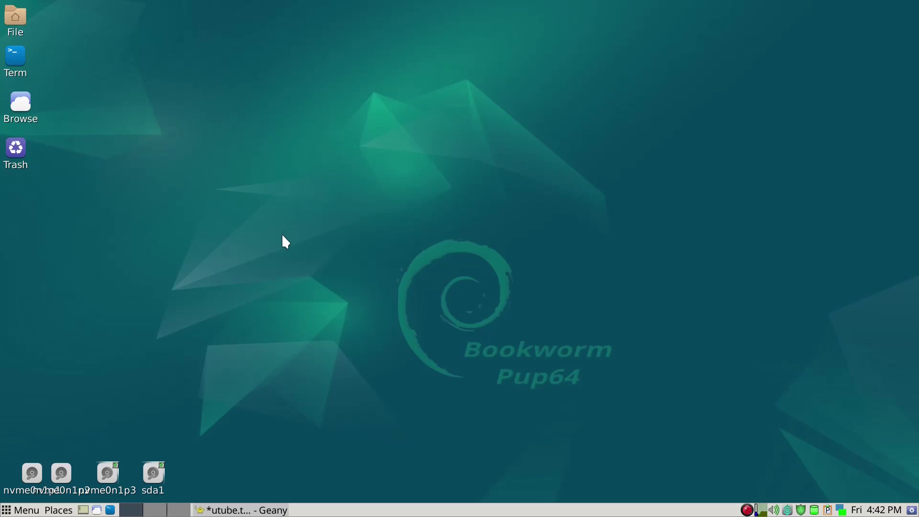
# Open the web browser and search Google for "download firefox".
pyautogui.click(29, 118)
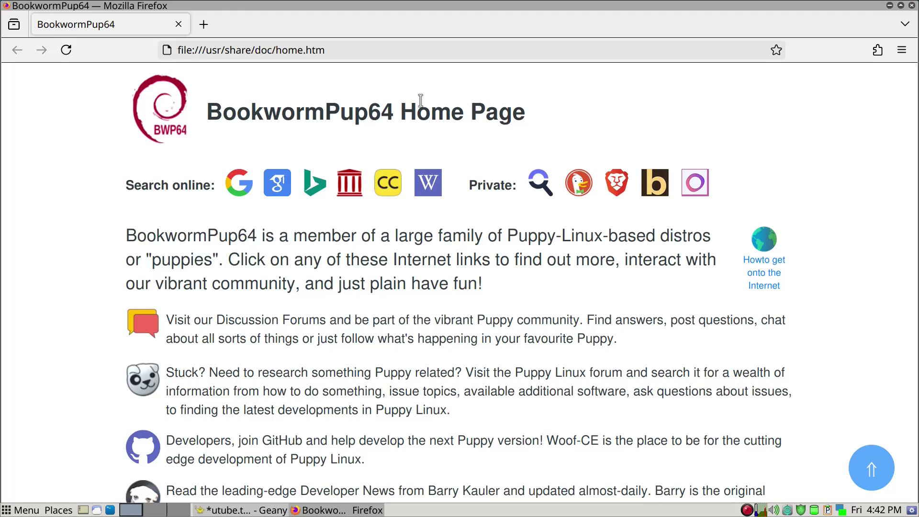
pyautogui.hotkey('ctrl', 'l')
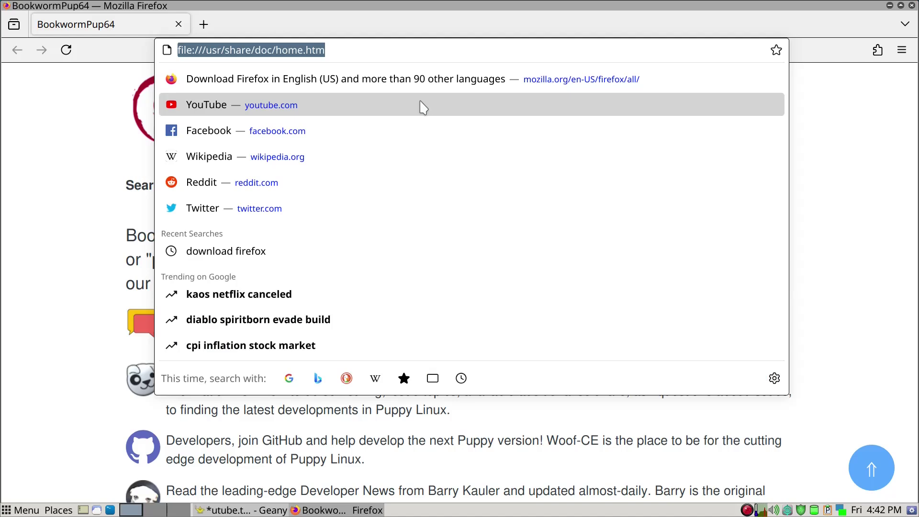
pyautogui.write('download ')
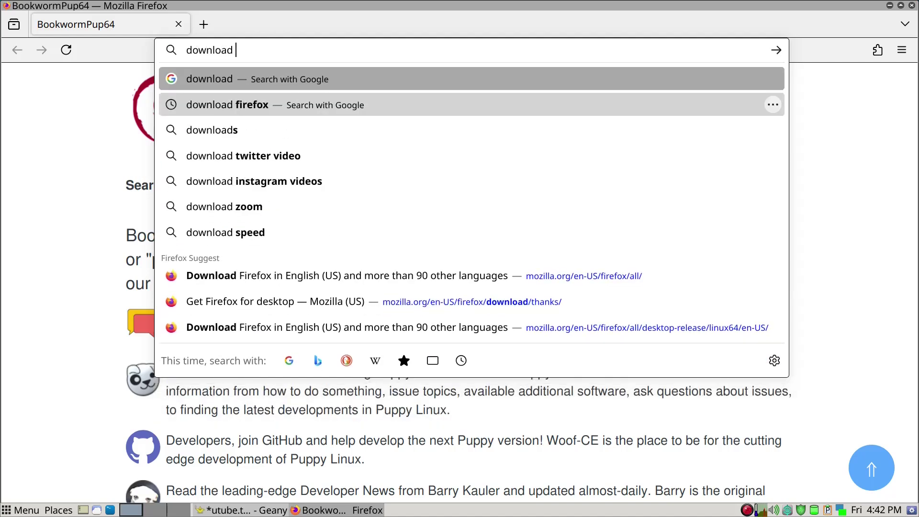
pyautogui.write('firefox')
pyautogui.press('Return')
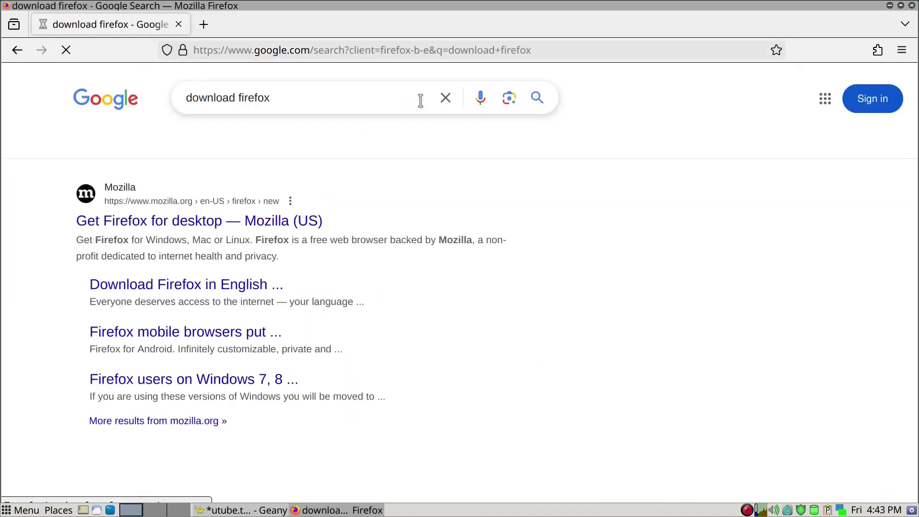
# Download the Linux 64-bit version of Firefox from Mozilla's Get Firefox for desktop page.
pyautogui.click(231, 222)
pyautogui.scroll(-5, 198, 388)
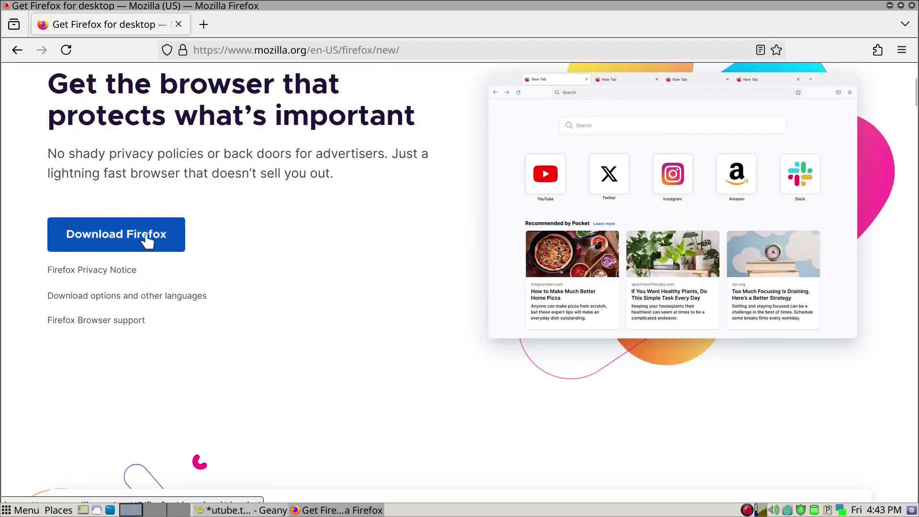
pyautogui.click(147, 242)
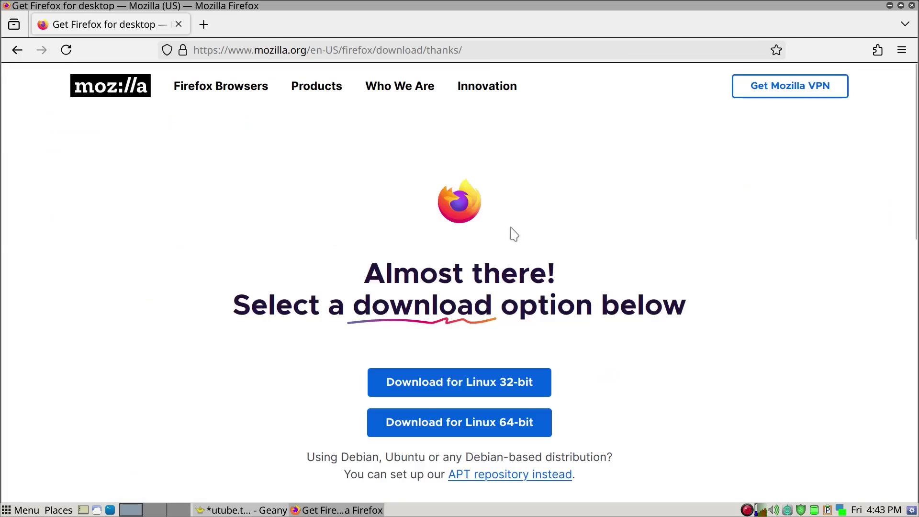
pyautogui.scroll(-4, 511, 234)
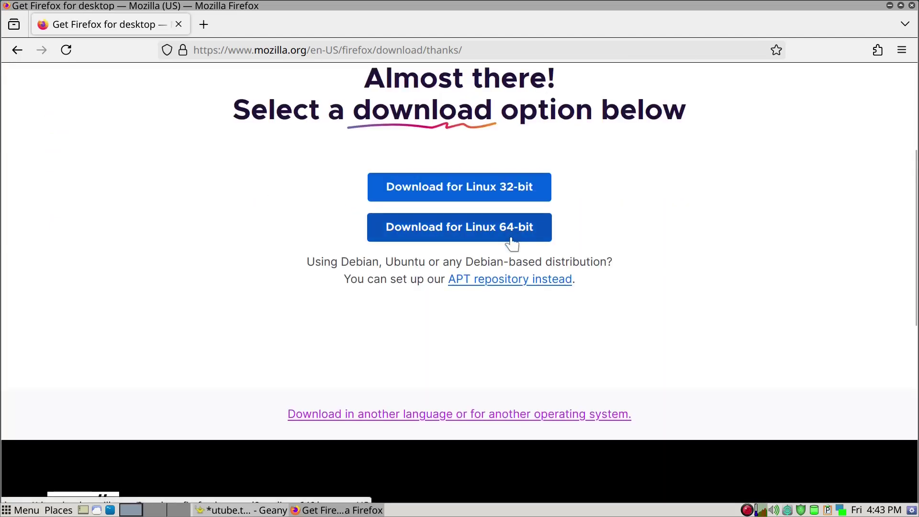
pyautogui.click(486, 234)
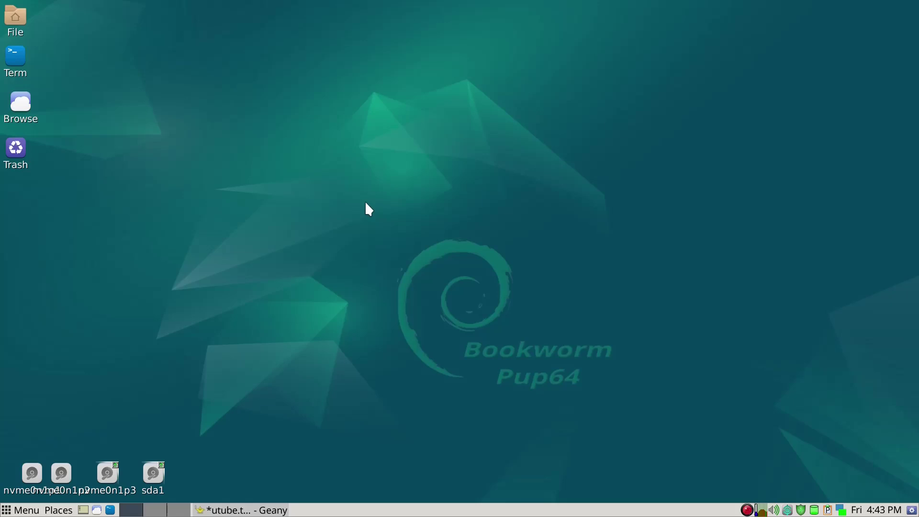
# Launch ROX-Filer in the home folder, with smaller icons and hidden files shown.
pyautogui.hotkey('ctrl', 'space')
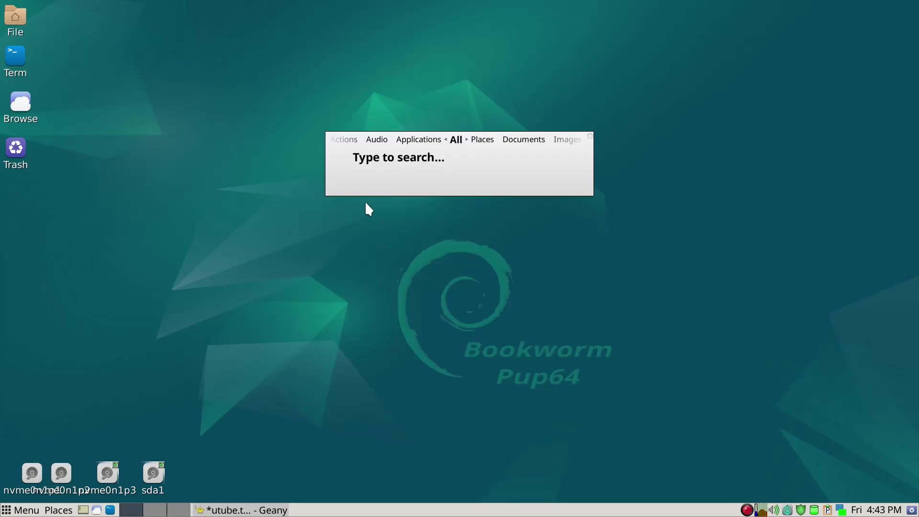
pyautogui.write('rox')
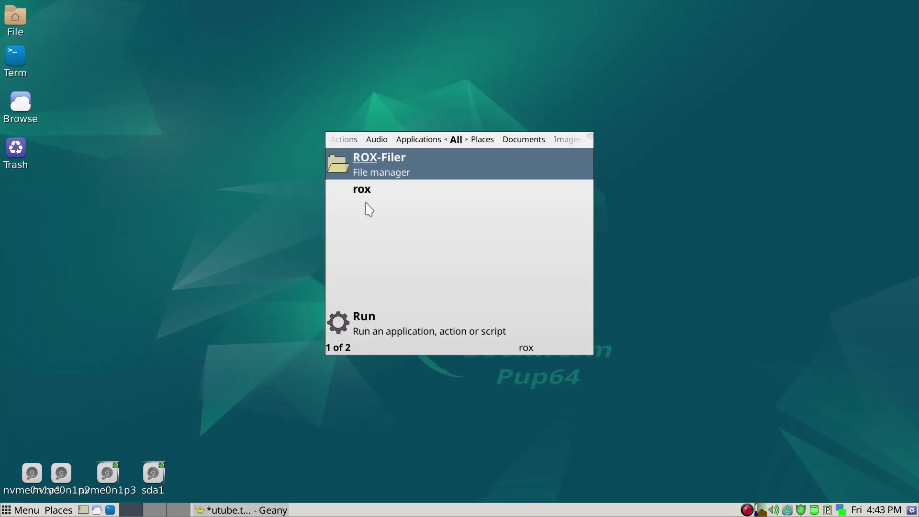
pyautogui.press('Return')
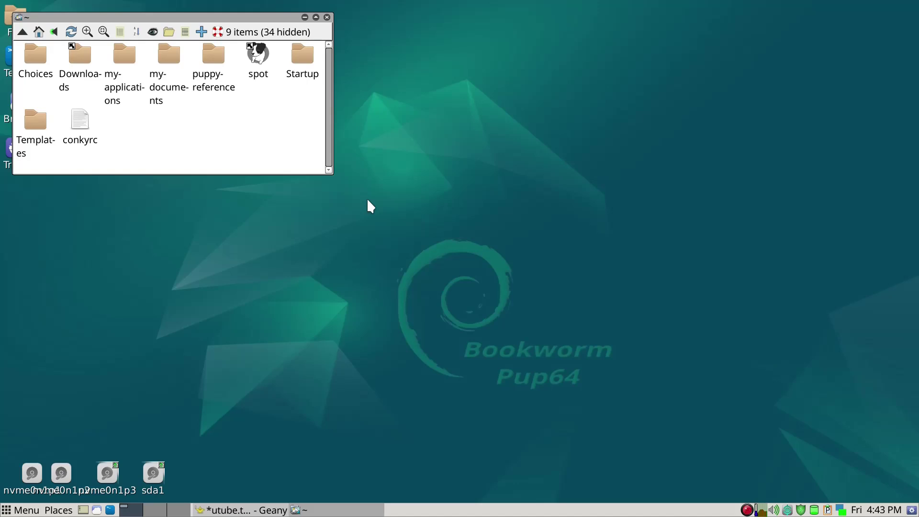
pyautogui.press('-')
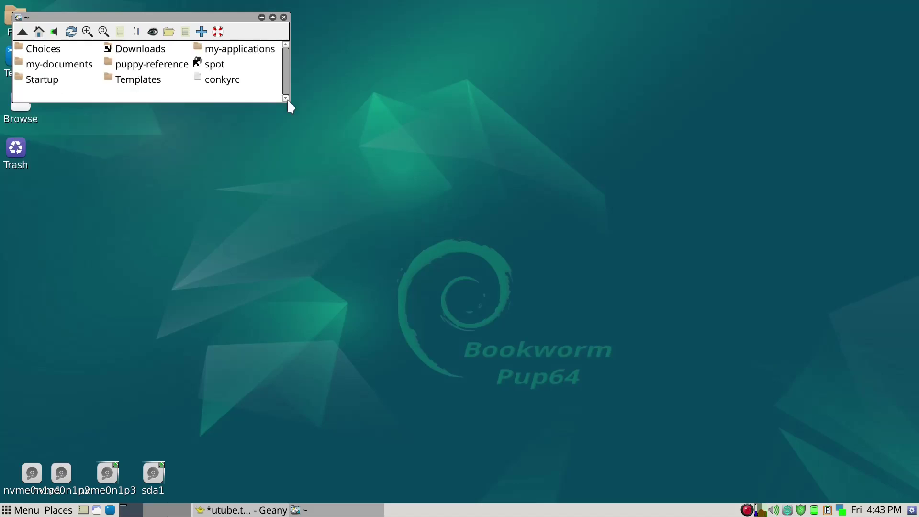
pyautogui.hotkey('ctrl', 'h')
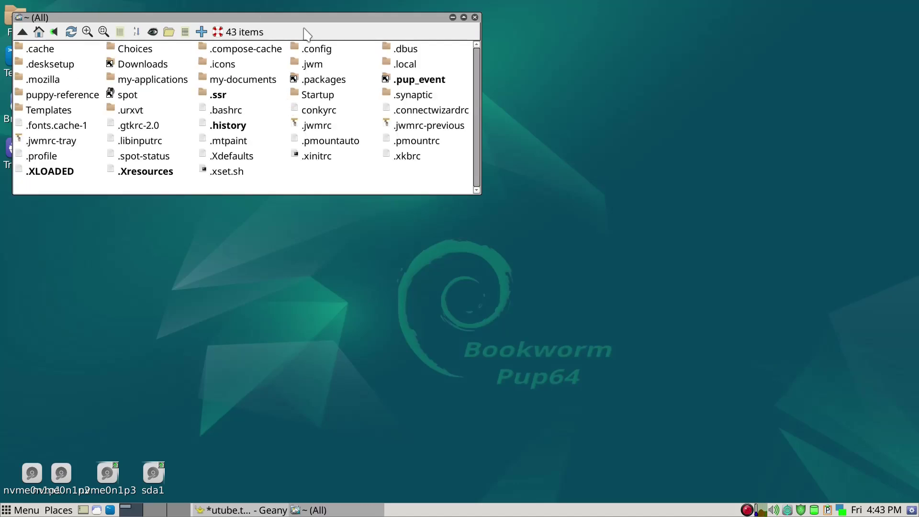
# Extract firefox-131.0.2.tar.bz2 inside the Downloads folder with pExtract, without creating a subdirectory.
pyautogui.moveTo(304, 19); pyautogui.dragTo(501, 20)
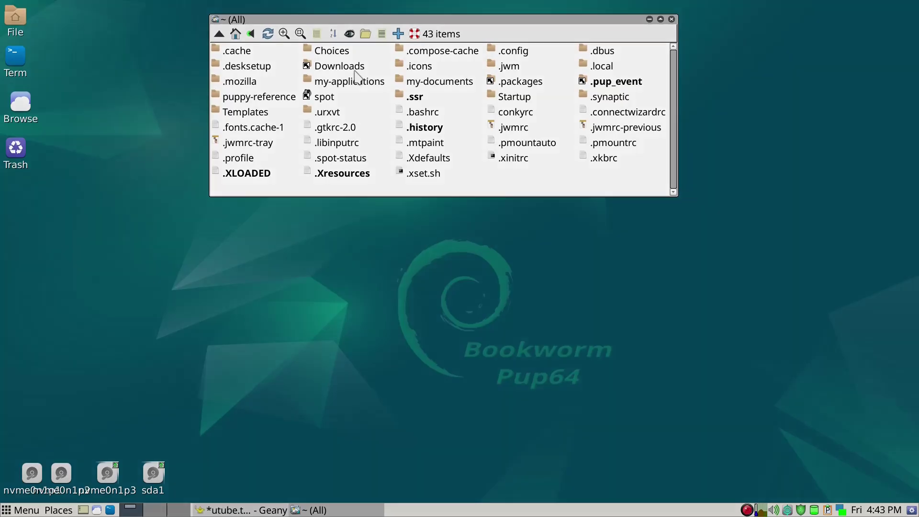
pyautogui.doubleClick(338, 67)
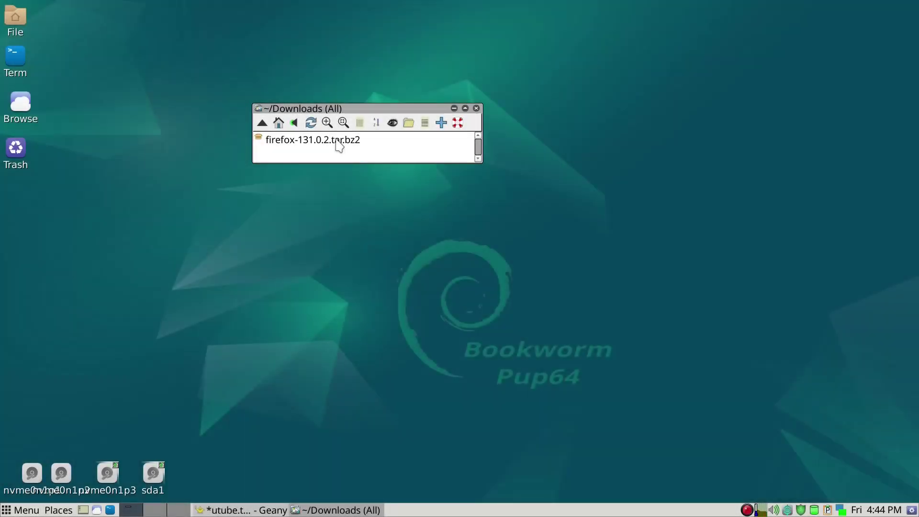
pyautogui.rightClick(336, 140)
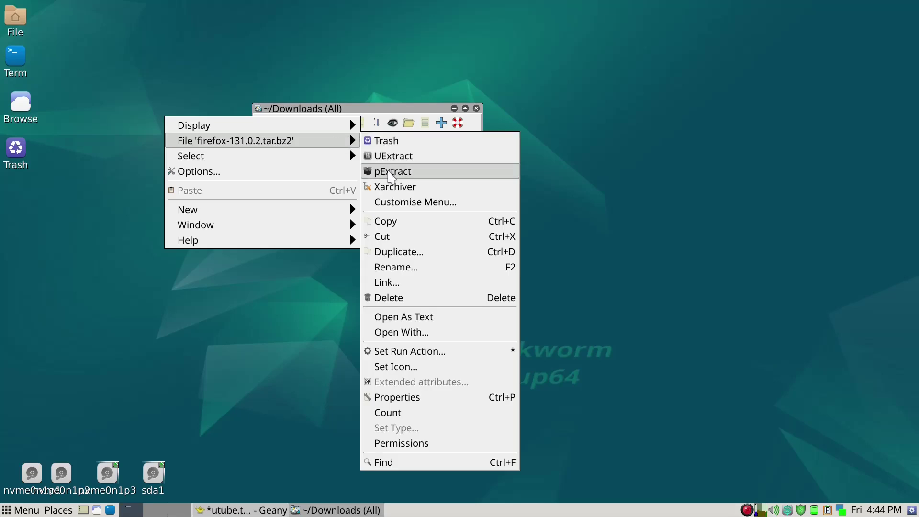
pyautogui.click(390, 173)
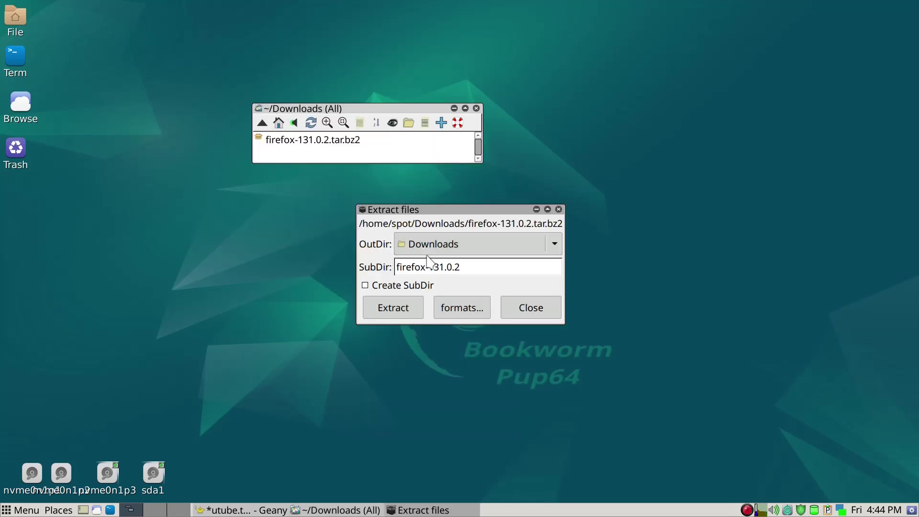
pyautogui.click(393, 308)
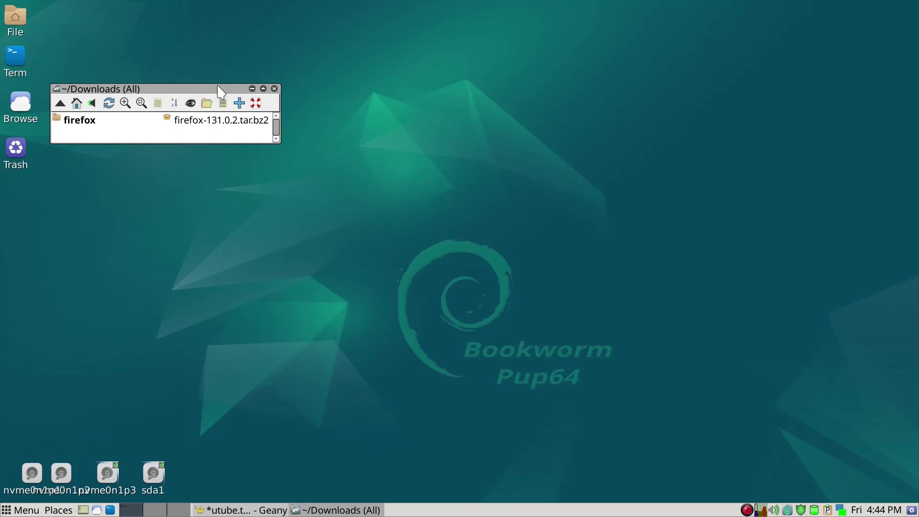
# Run firefox from the extracted firefox folder and set it as the default browser, with the message not shown again.
pyautogui.moveTo(218, 85); pyautogui.dragTo(255, 78)
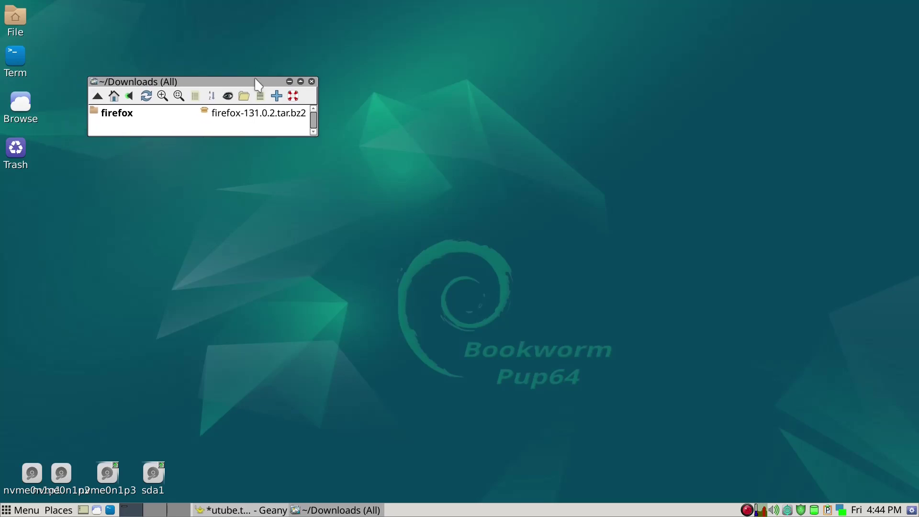
pyautogui.click(121, 116)
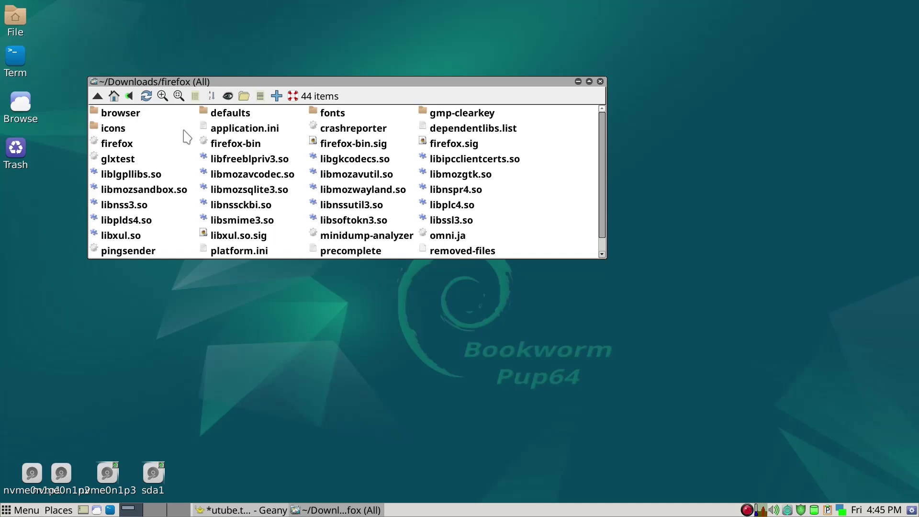
pyautogui.click(128, 146)
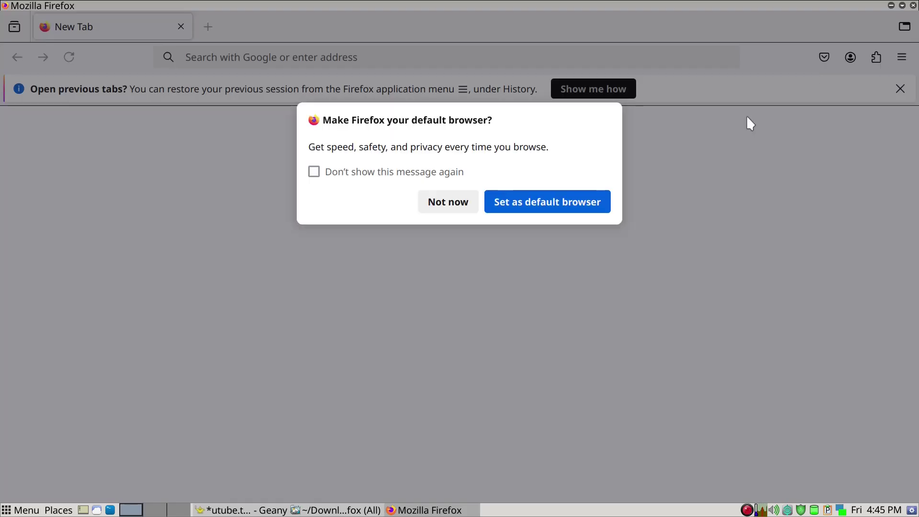
pyautogui.click(387, 178)
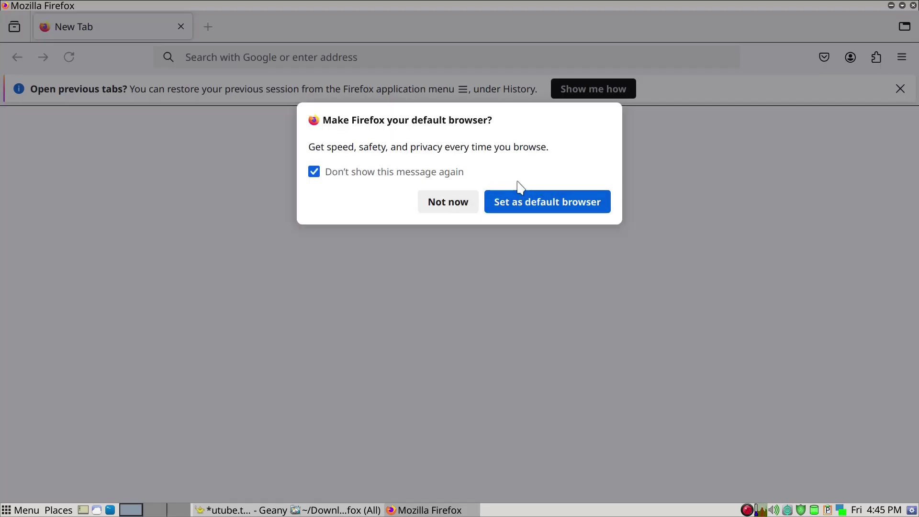
pyautogui.click(535, 209)
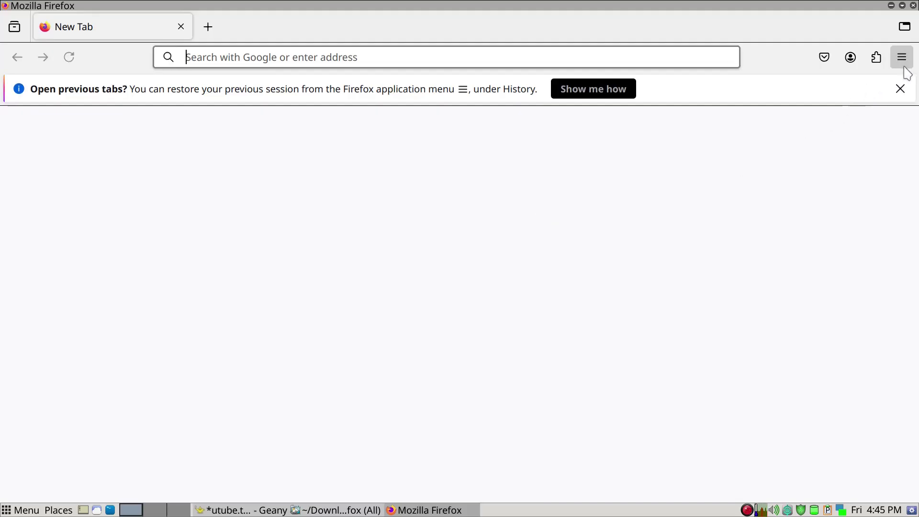
# Check the version and update status in the About Firefox window, and close that window.
pyautogui.click(902, 58)
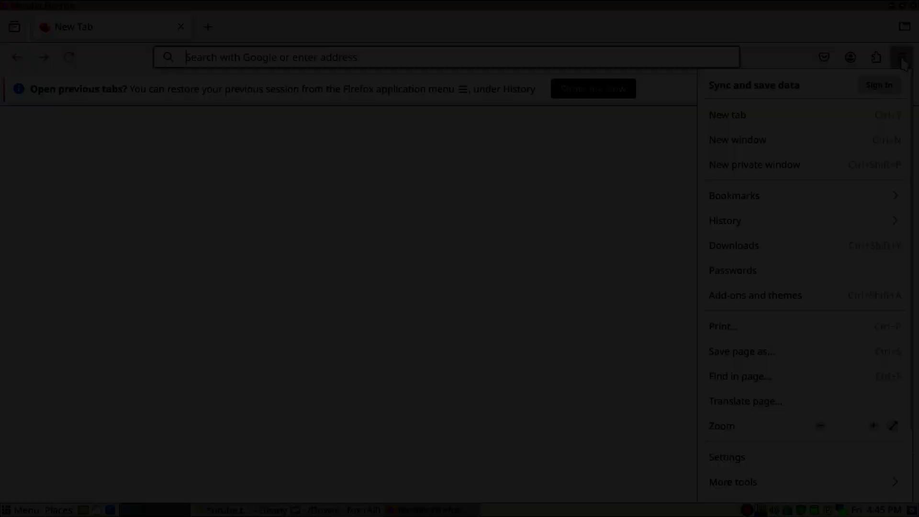
pyautogui.scroll(-2, 792, 443)
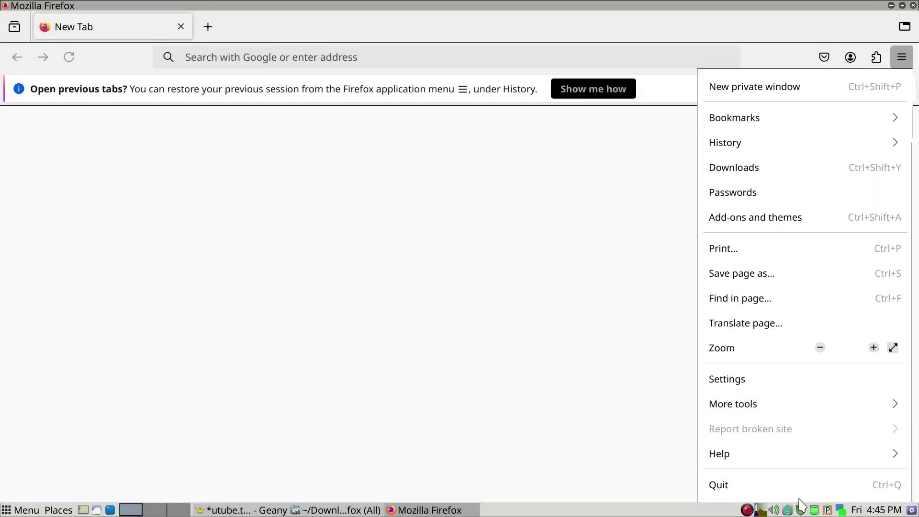
pyautogui.click(813, 460)
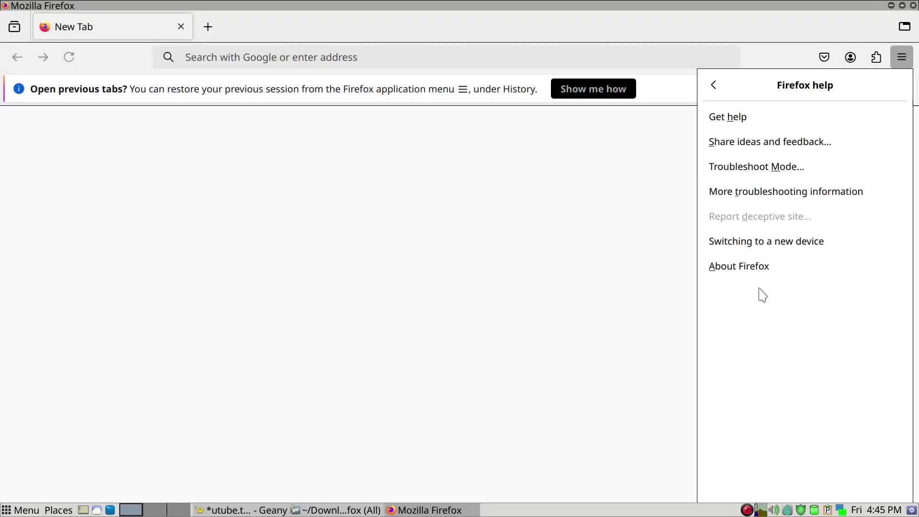
pyautogui.click(761, 268)
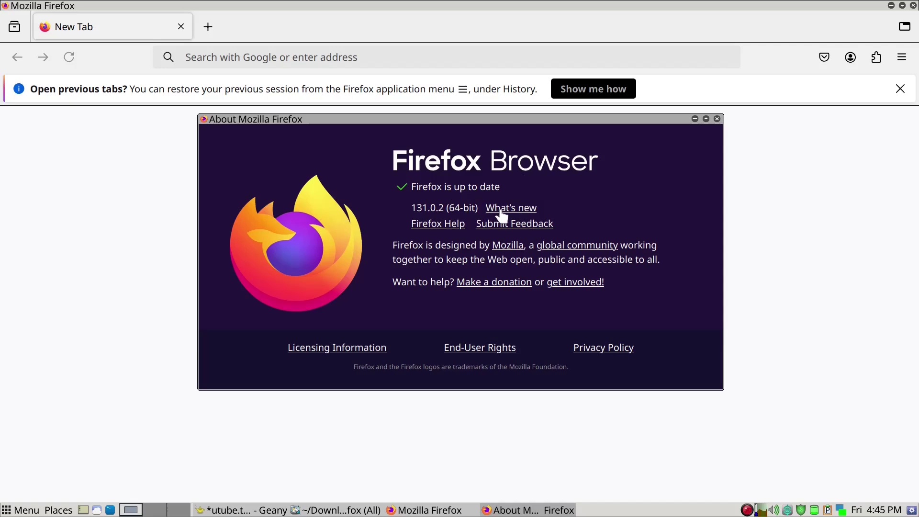
pyautogui.click(717, 119)
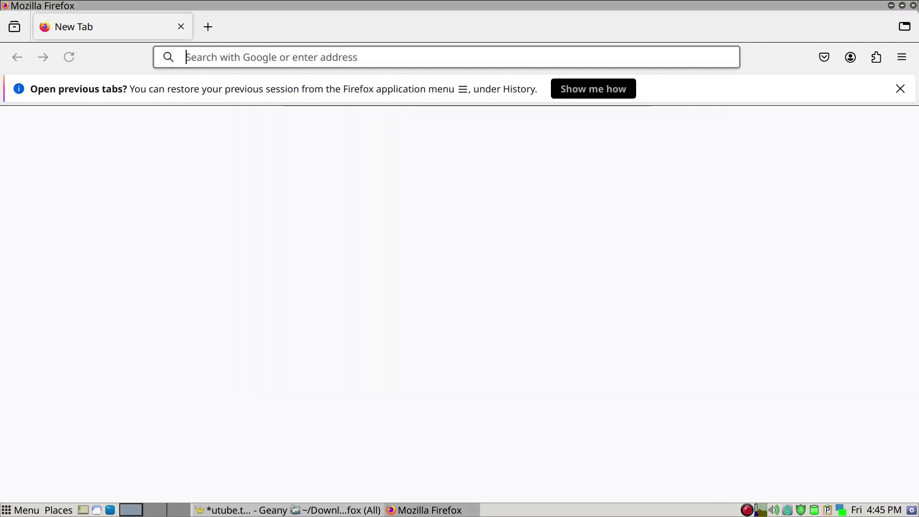
# Close Firefox and go back up to the Downloads folder in the file manager.
pyautogui.click(913, 5)
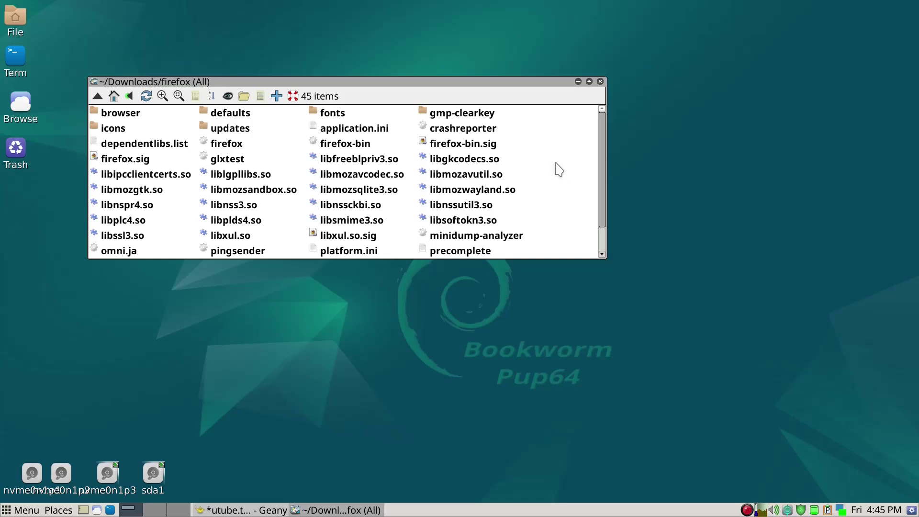
pyautogui.press('BackSpace')
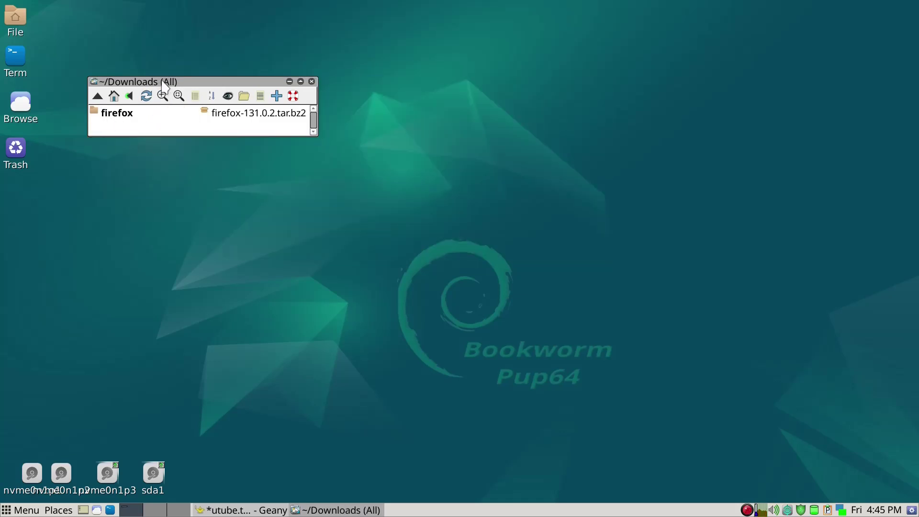
pyautogui.moveTo(162, 81); pyautogui.dragTo(170, 53)
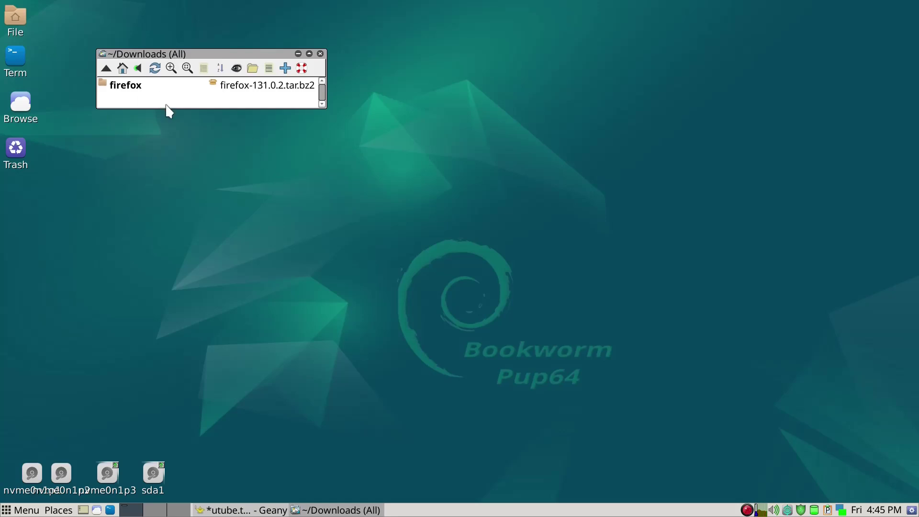
# Open a second file manager window beside Downloads, go to /opt/ and show its contents with small icons.
pyautogui.click(15, 16)
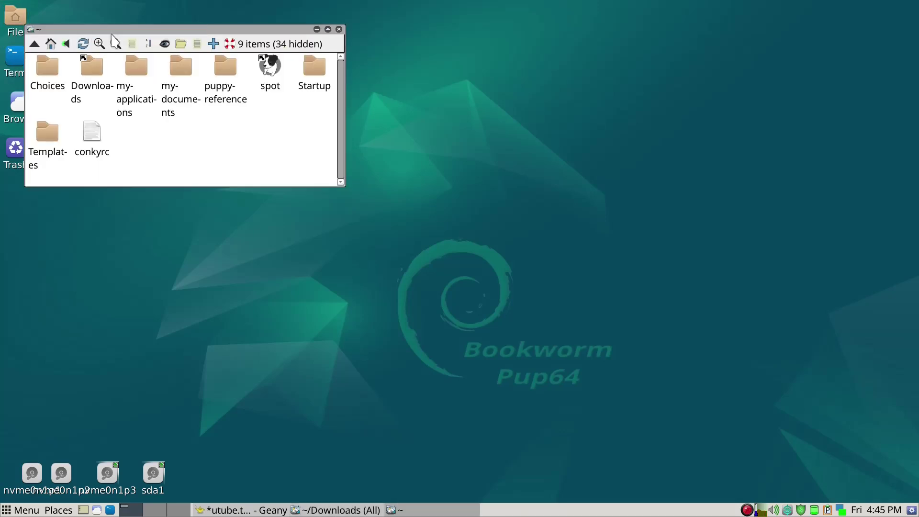
pyautogui.moveTo(110, 28); pyautogui.dragTo(540, 120)
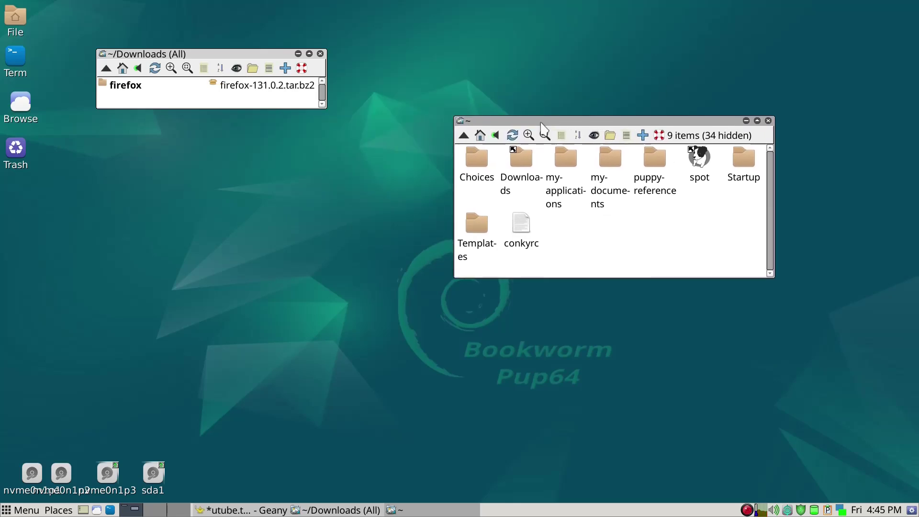
pyautogui.press('/')
pyautogui.write('/op')
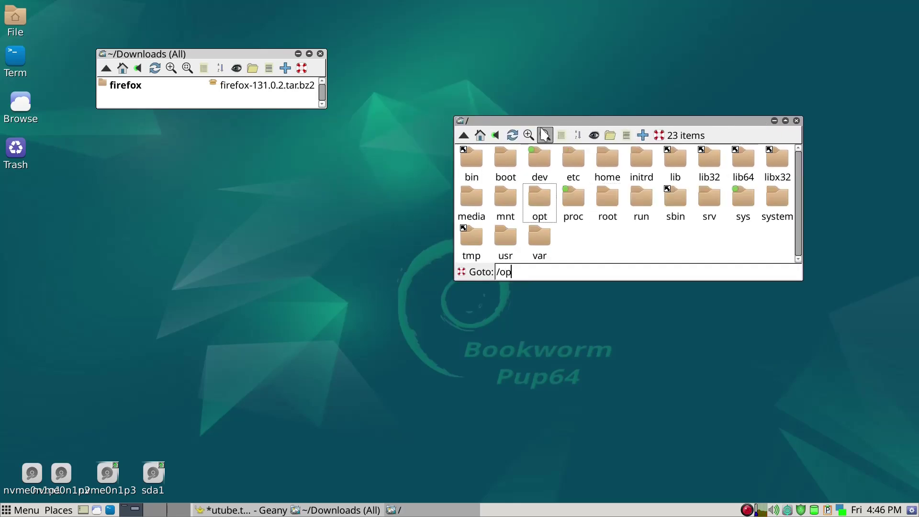
pyautogui.write('t/')
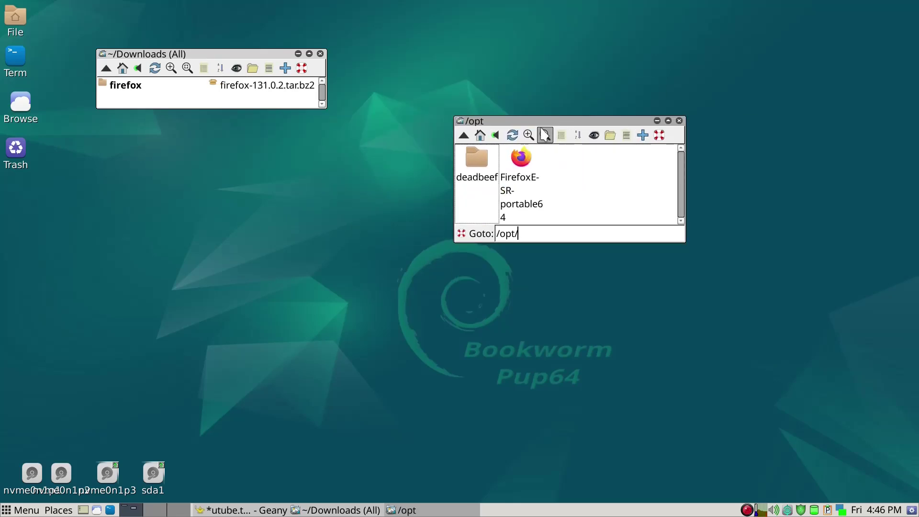
pyautogui.press('Return')
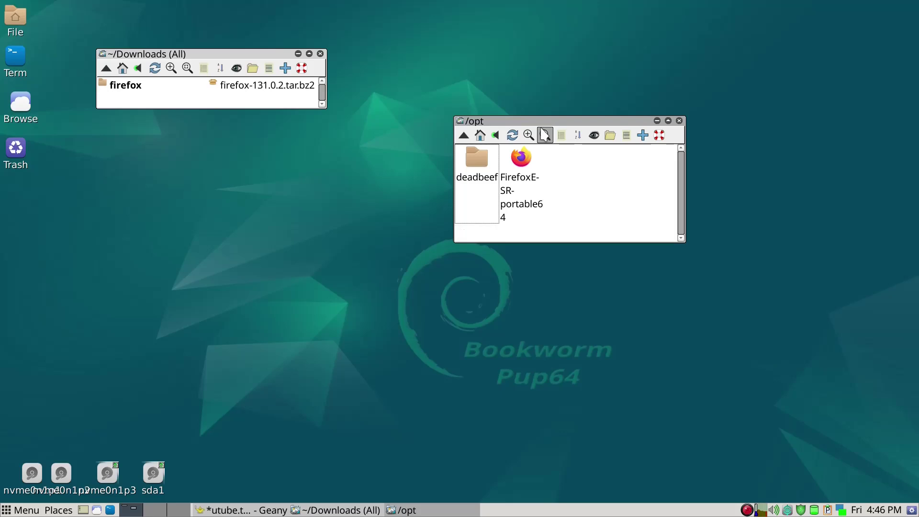
pyautogui.click(547, 132)
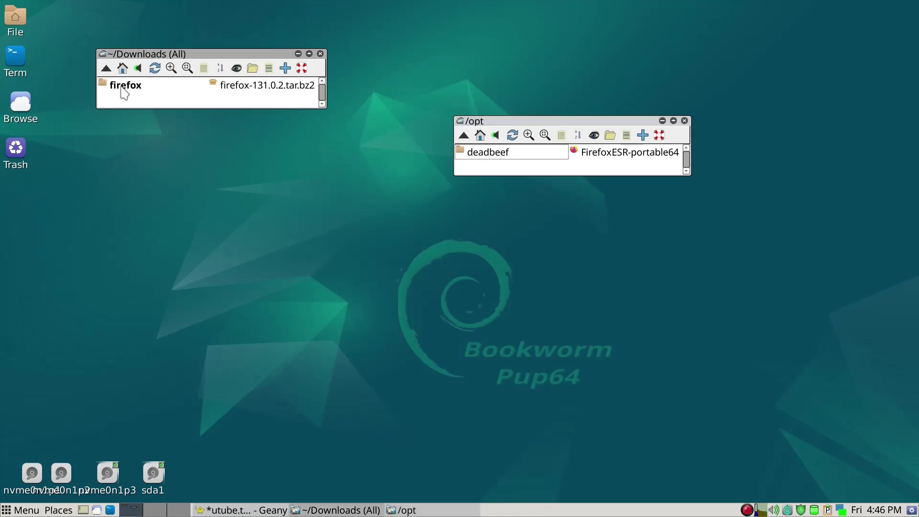
# Move the firefox folder from Downloads into /opt, close the Downloads window and reposition the /opt window.
pyautogui.moveTo(124, 92); pyautogui.dragTo(478, 171)
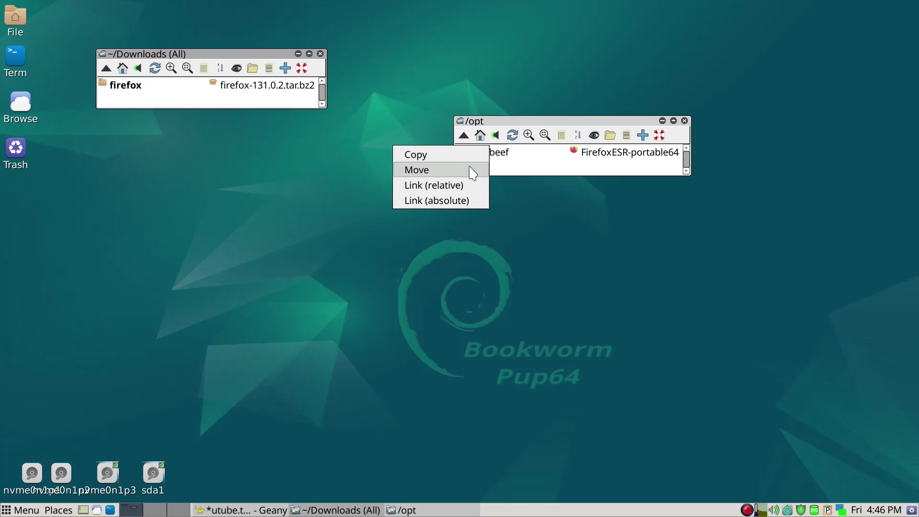
pyautogui.click(472, 171)
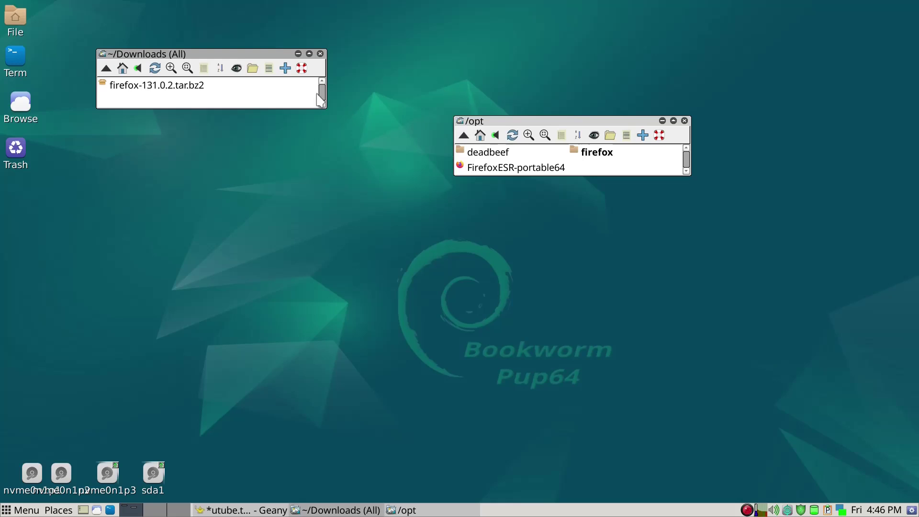
pyautogui.click(320, 53)
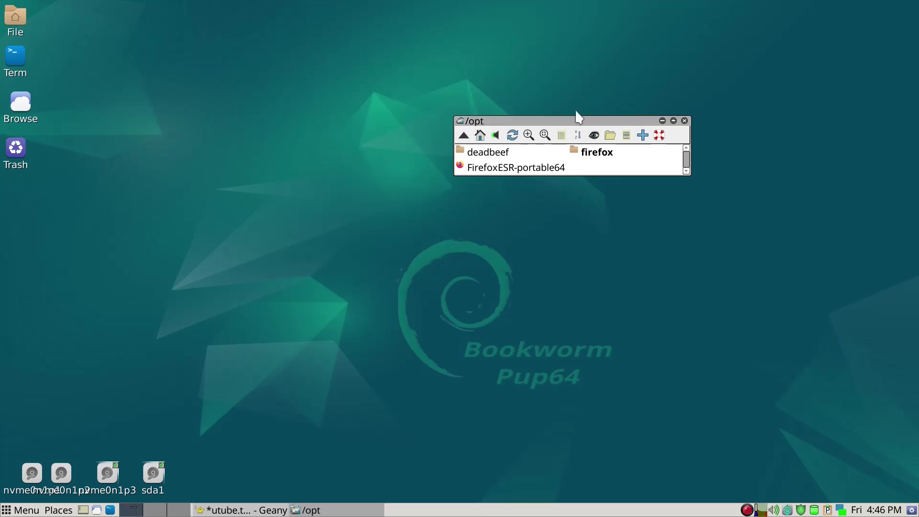
pyautogui.moveTo(578, 123); pyautogui.dragTo(416, 89)
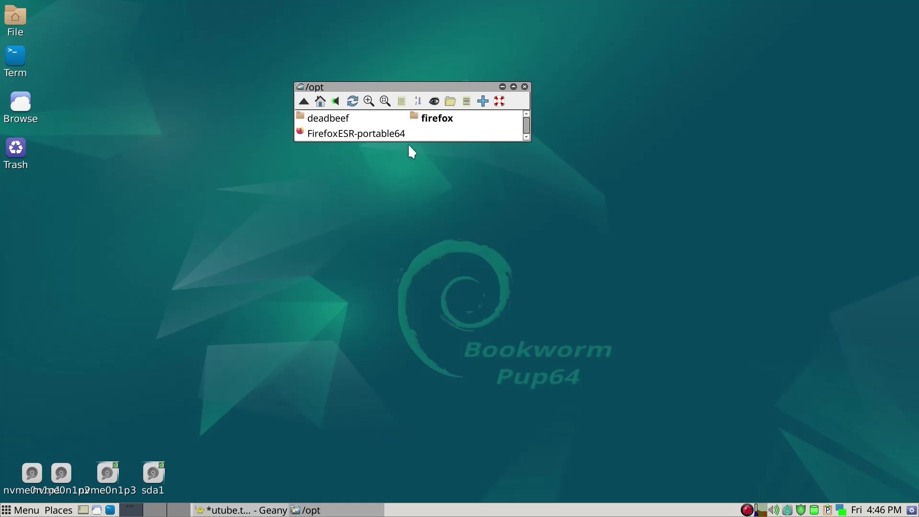
pyautogui.moveTo(397, 85); pyautogui.dragTo(297, 71)
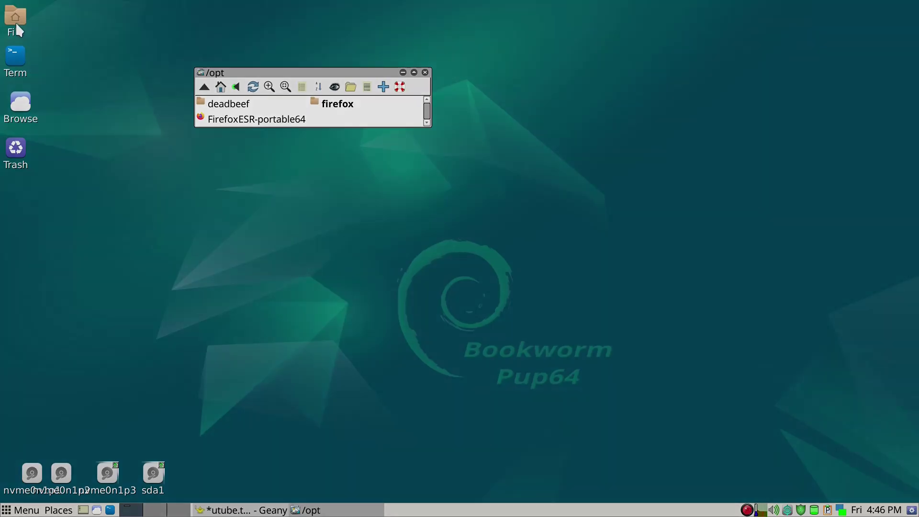
# Open another file manager window at /usr/bin and show its contents with small icons.
pyautogui.click(15, 21)
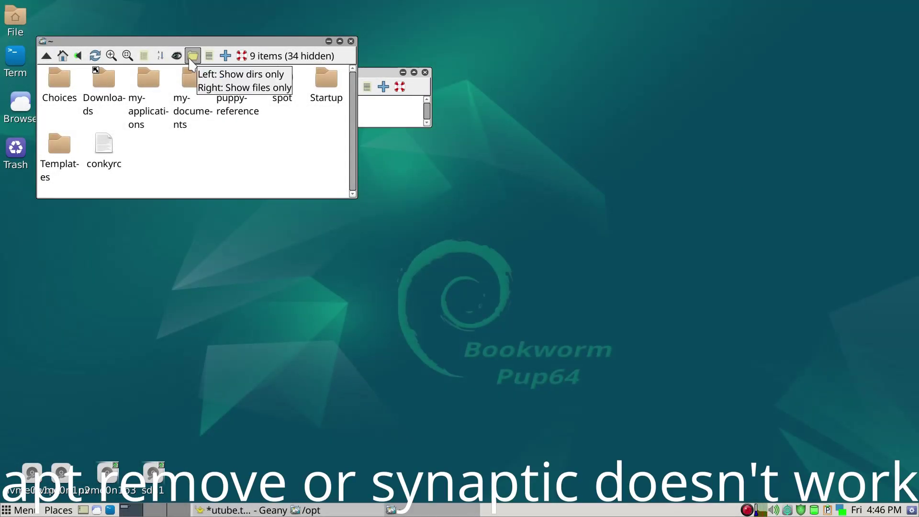
pyautogui.press('/')
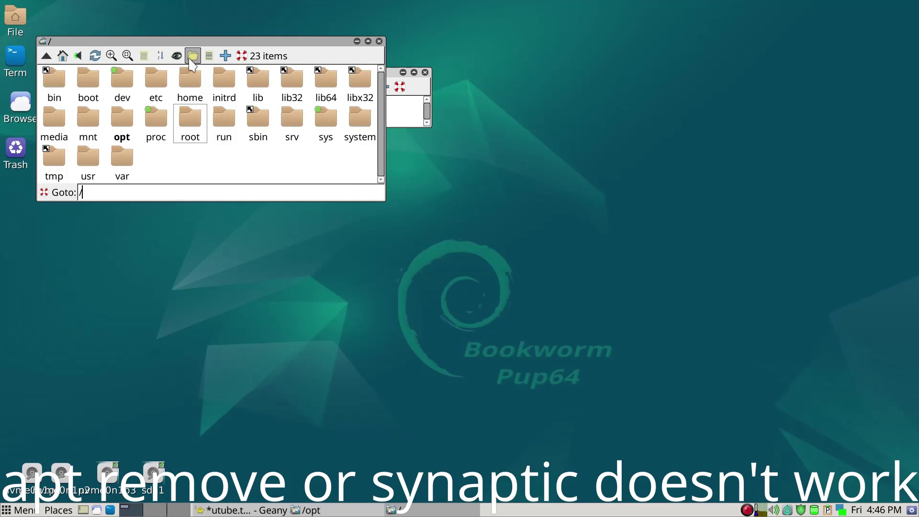
pyautogui.write('usr/bin/-')
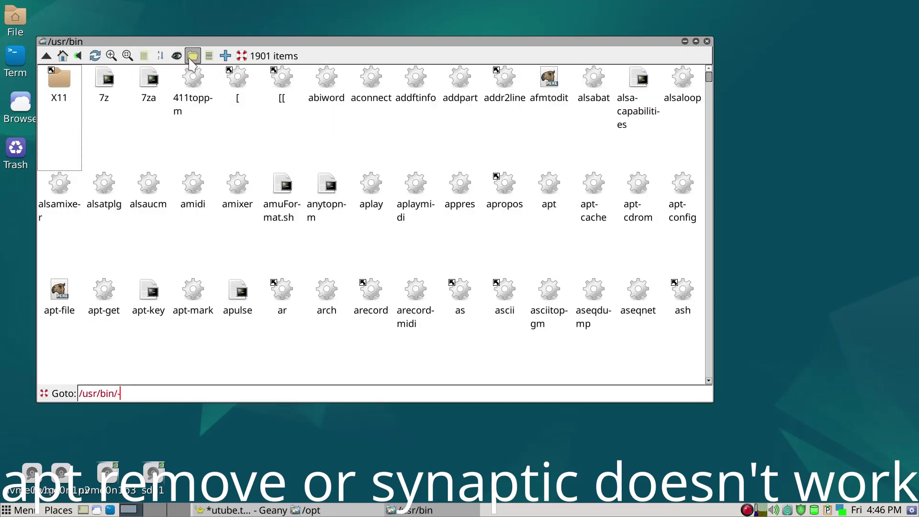
pyautogui.click(191, 56)
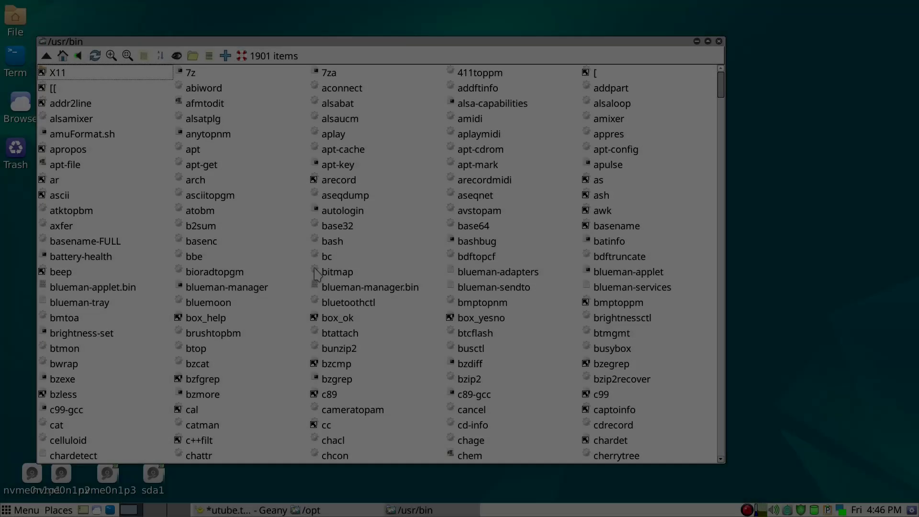
# Find the firefox_esr symbolic link in /usr/bin and show the target it points to.
pyautogui.scroll(-15, 320, 280)
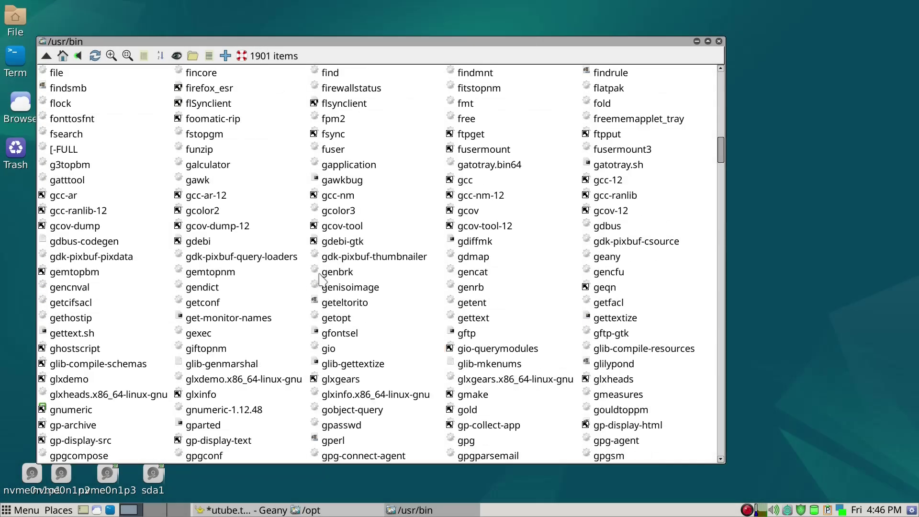
pyautogui.scroll(-8, 511, 360)
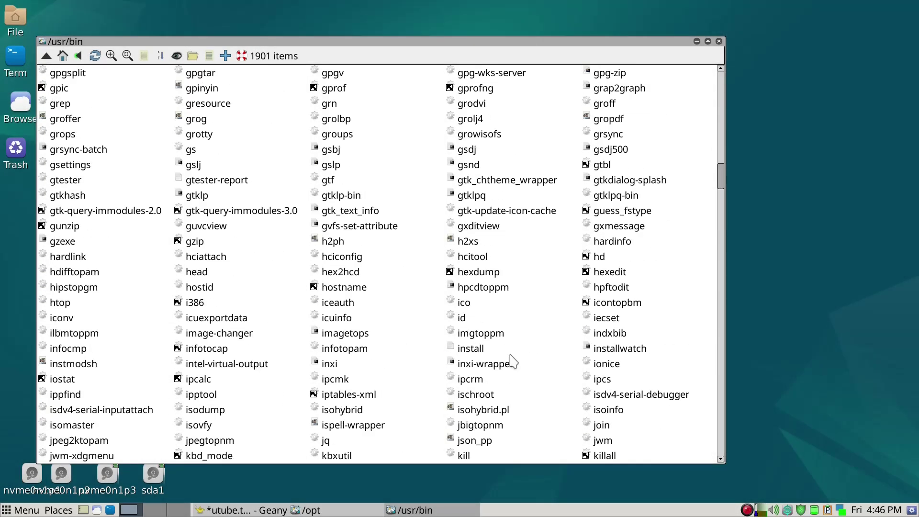
pyautogui.scroll(-12, 511, 361)
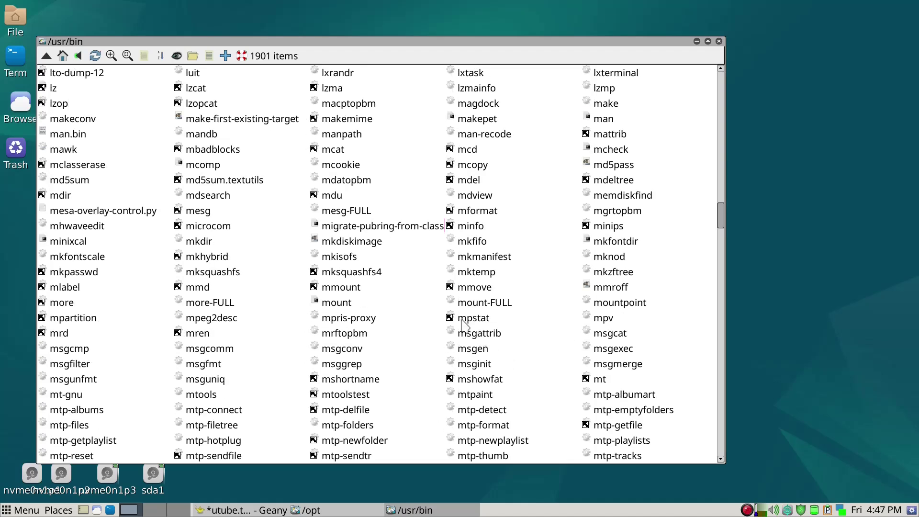
pyautogui.scroll(8, 463, 326)
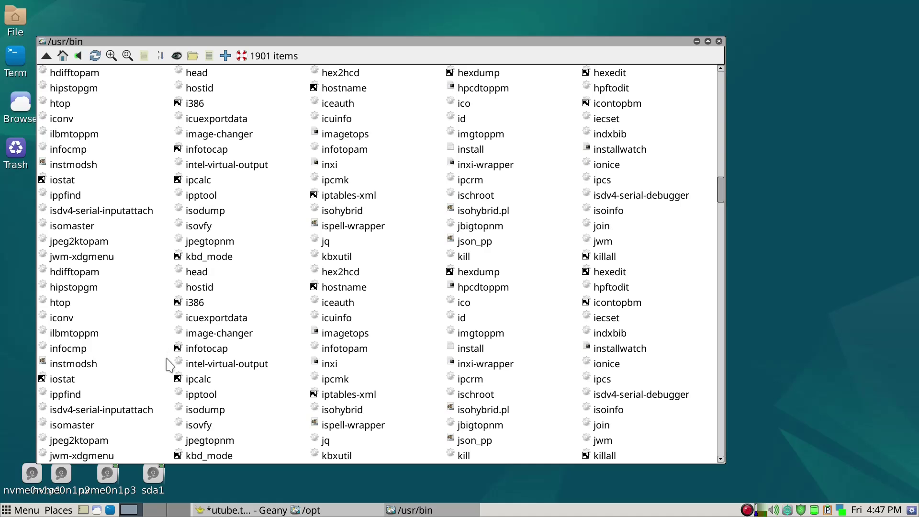
pyautogui.scroll(5, 173, 355)
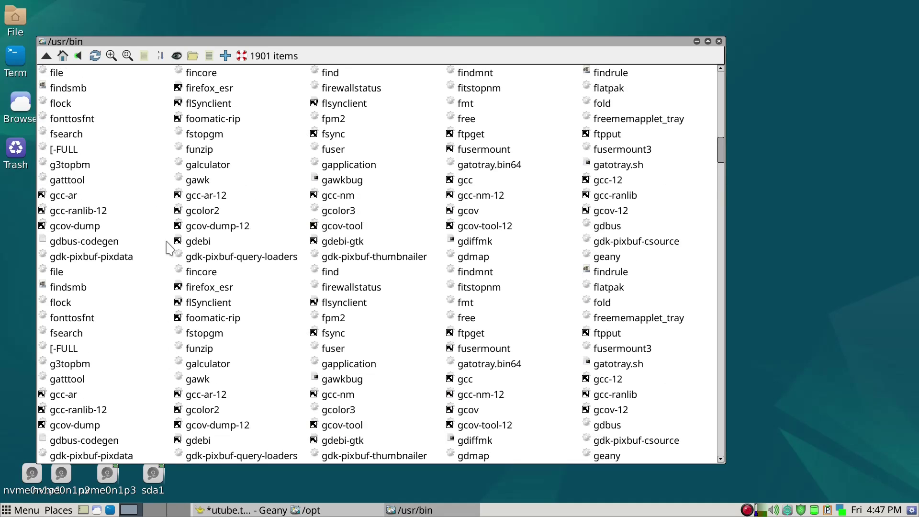
pyautogui.moveTo(182, 92)
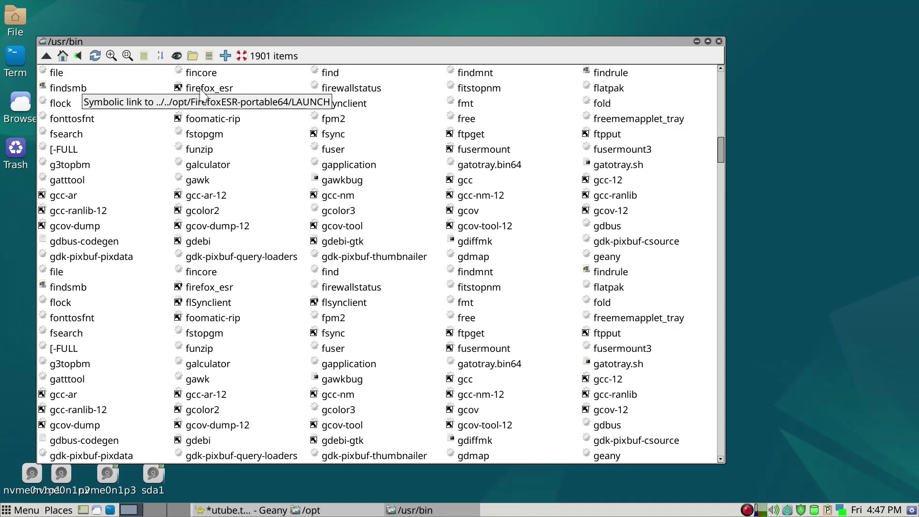
pyautogui.rightClick(201, 91)
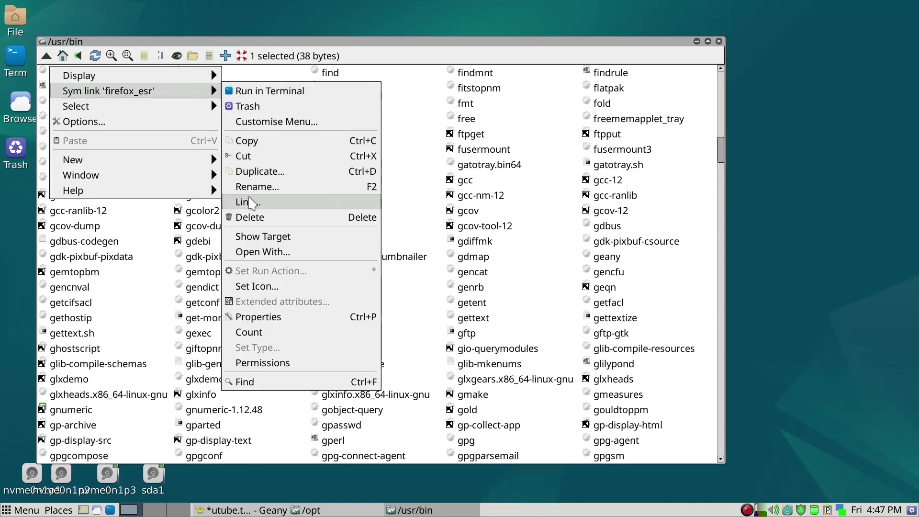
pyautogui.click(263, 237)
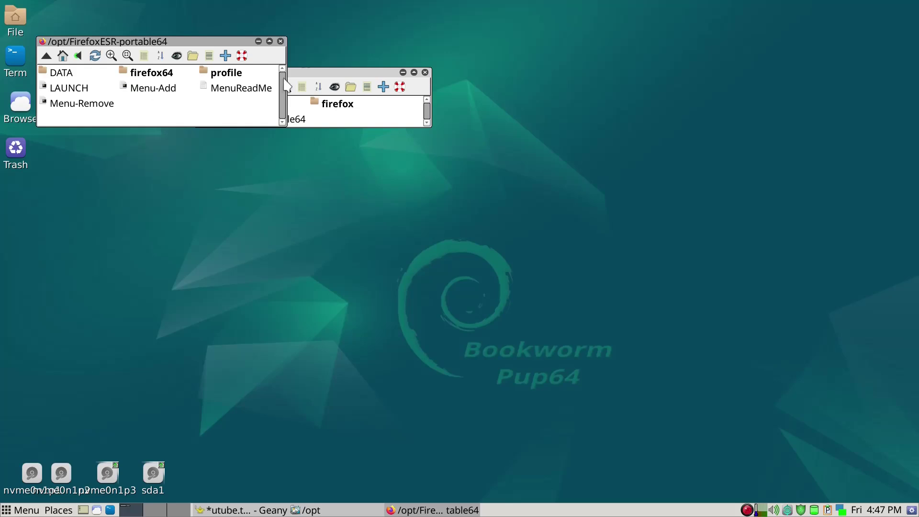
# Go up to /opt and delete FirefoxESR-portable64 with the Brief, Force and Quiet options enabled.
pyautogui.moveTo(209, 42); pyautogui.dragTo(331, 229)
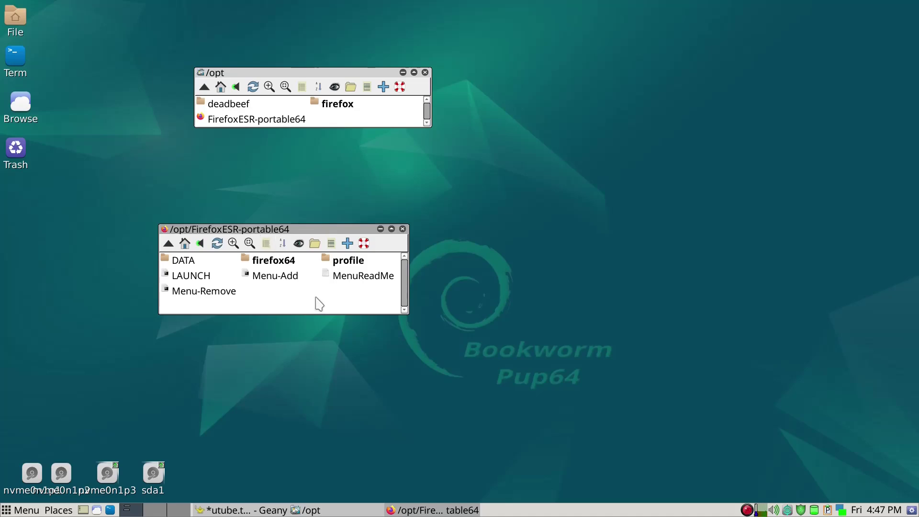
pyautogui.press('BackSpace')
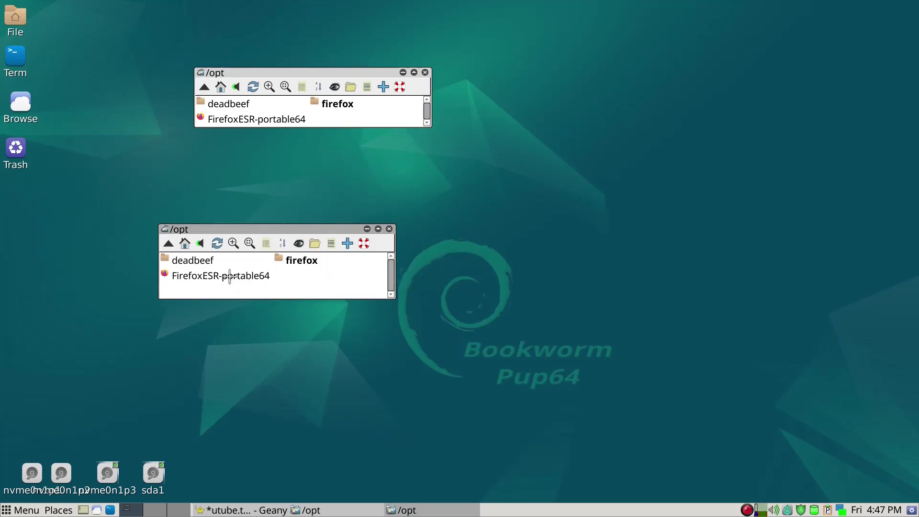
pyautogui.press('Delete')
pyautogui.click(348, 335)
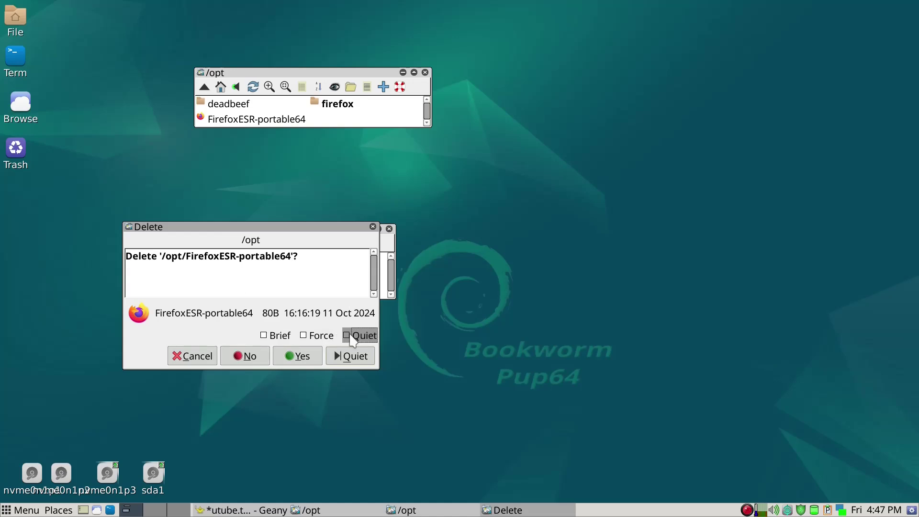
pyautogui.click(305, 335)
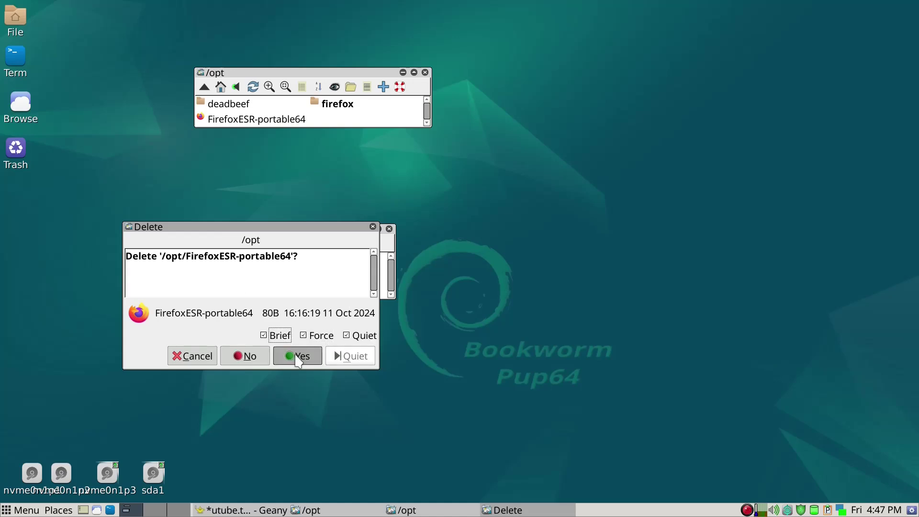
pyautogui.click(298, 356)
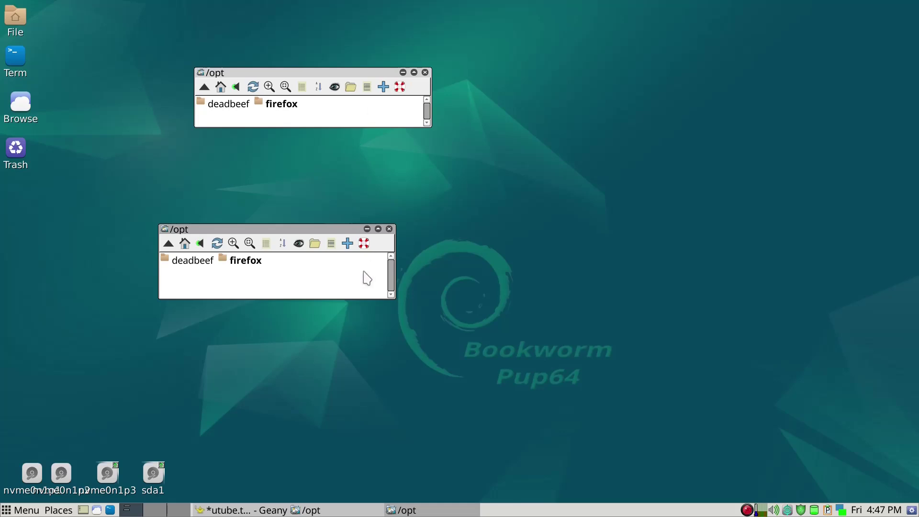
# Take the lower /opt window to /usr/bin/ and jump to the entries starting with f.
pyautogui.press('/')
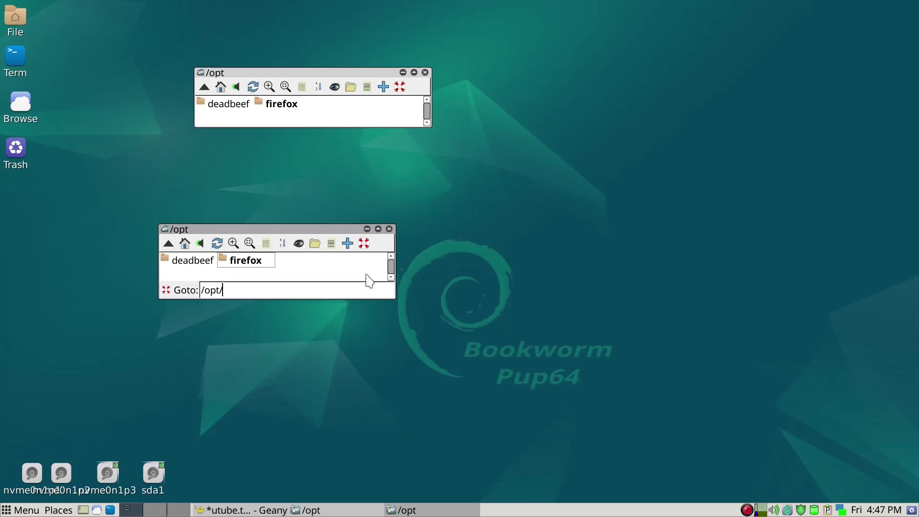
pyautogui.press('BackSpace')
pyautogui.press('BackSpace')
pyautogui.press('BackSpace')
pyautogui.press('BackSpace')
pyautogui.write('usr/bbi')
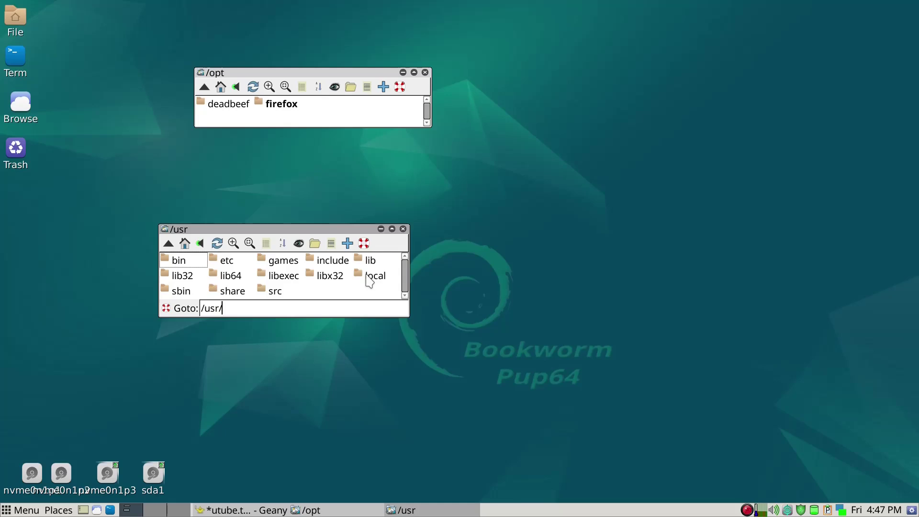
pyautogui.press('BackSpace')
pyautogui.write('in/')
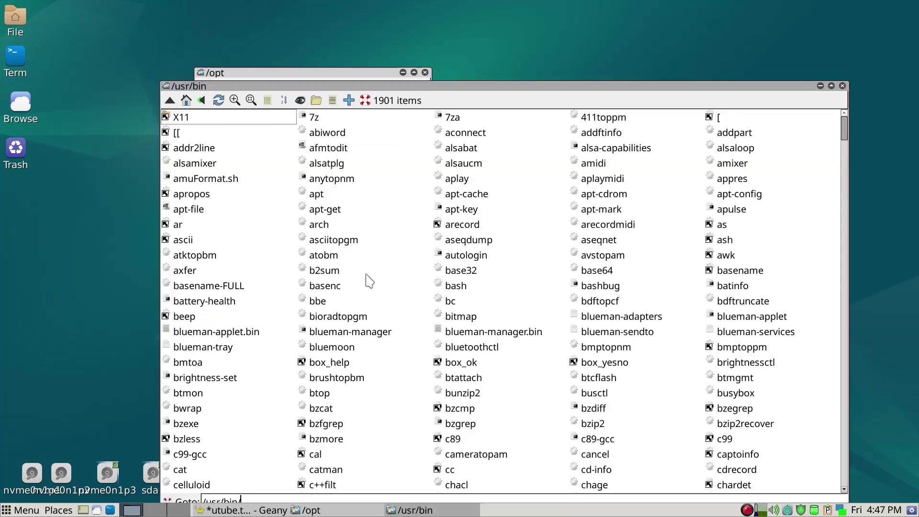
pyautogui.write('f')
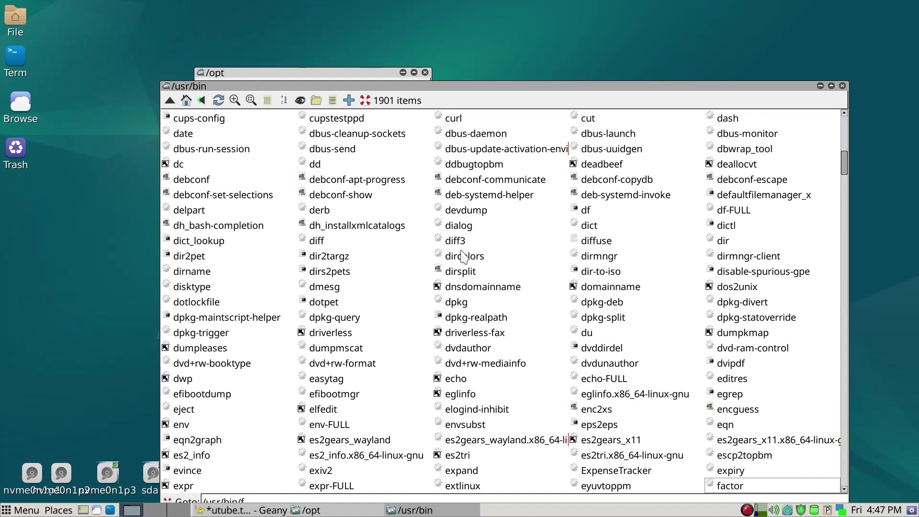
# Delete the firefox_esr symbolic link from /usr/bin with the Force and Quiet options enabled.
pyautogui.scroll(-5, 480, 262)
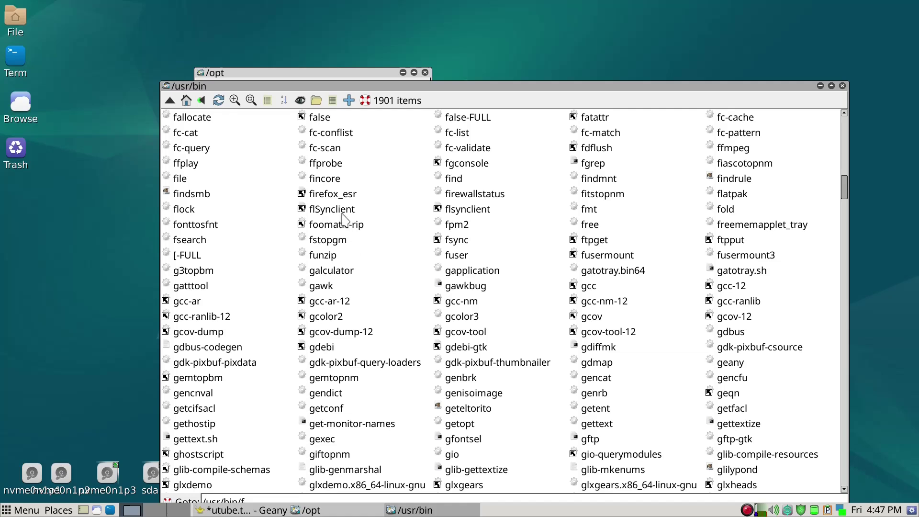
pyautogui.rightClick(339, 198)
pyautogui.moveTo(349, 204)
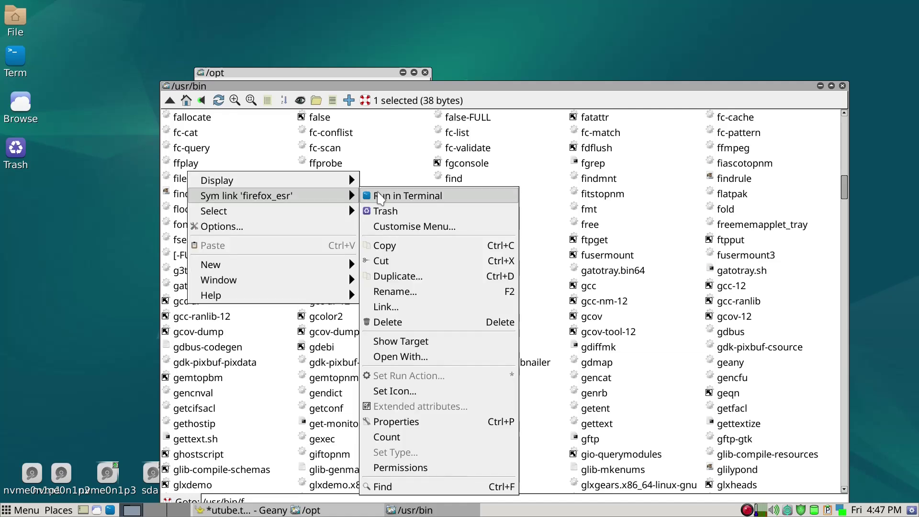
pyautogui.click(390, 322)
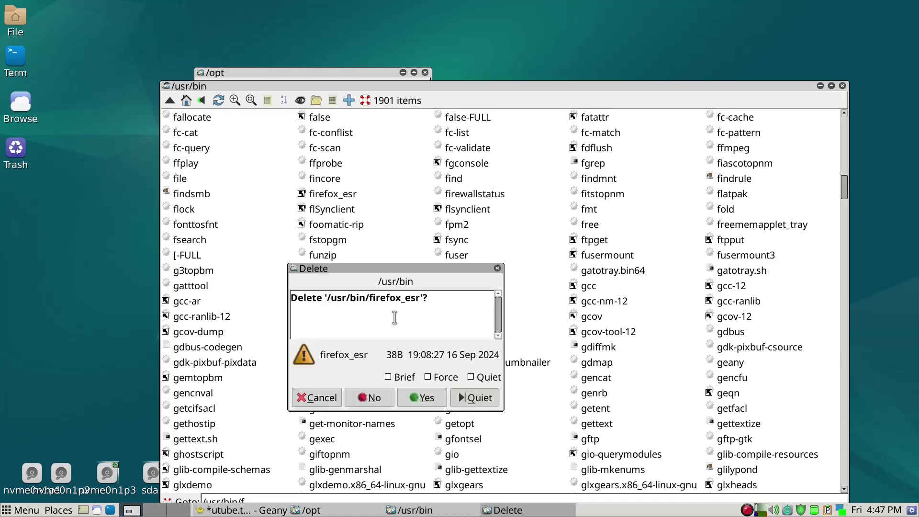
pyautogui.click(484, 377)
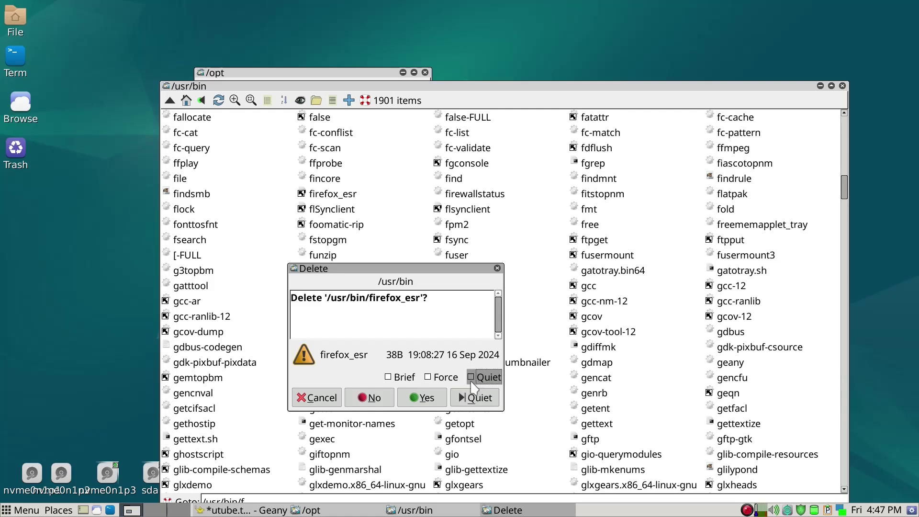
pyautogui.click(443, 377)
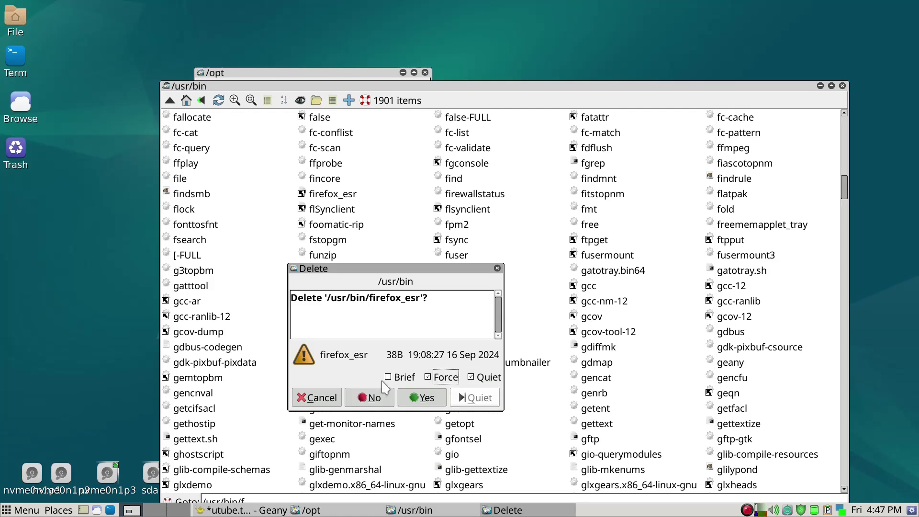
pyautogui.click(424, 398)
# Rearrange the /usr/bin and /opt file manager windows so that the contents of both can be seen.
pyautogui.moveTo(561, 87); pyautogui.dragTo(602, 60)
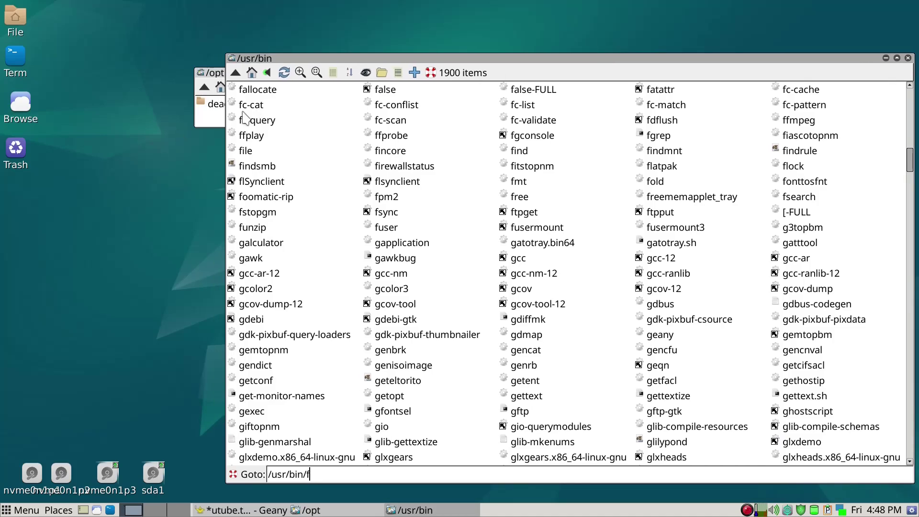
pyautogui.click(202, 124)
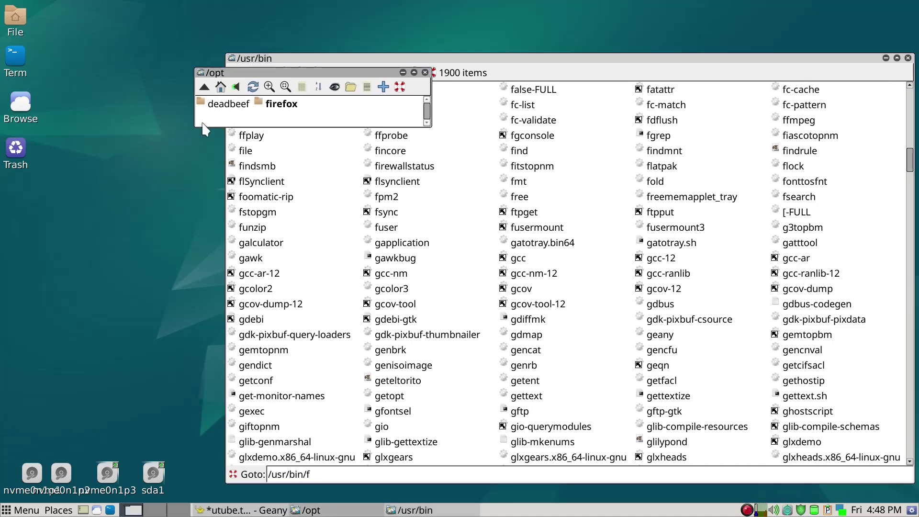
pyautogui.click(261, 66)
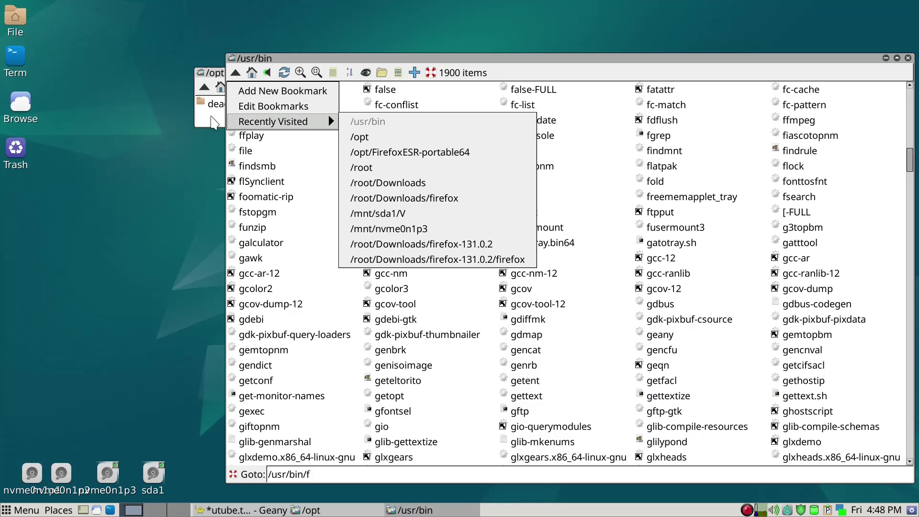
pyautogui.click(214, 119)
pyautogui.click(212, 123)
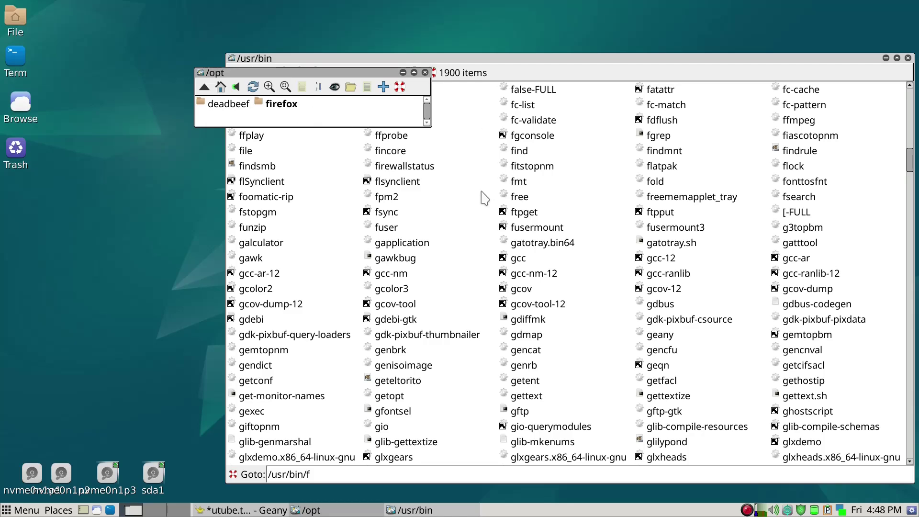
pyautogui.moveTo(352, 73); pyautogui.dragTo(226, 164)
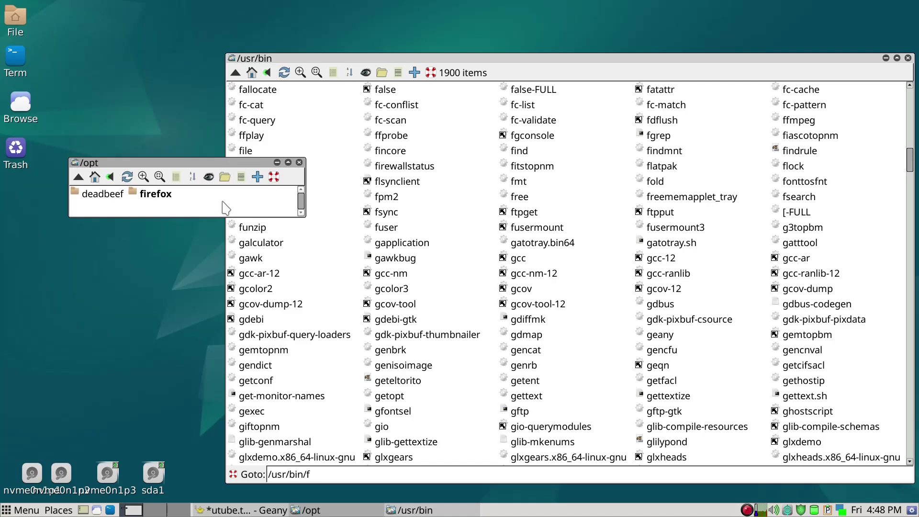
# In a new terminal, run ln -s /opt/firefox/firefox /usr/bin/ to create the symbolic link, opening the /opt/firefox folder for reference.
pyautogui.hotkey('ctrl', 'alt', 't')
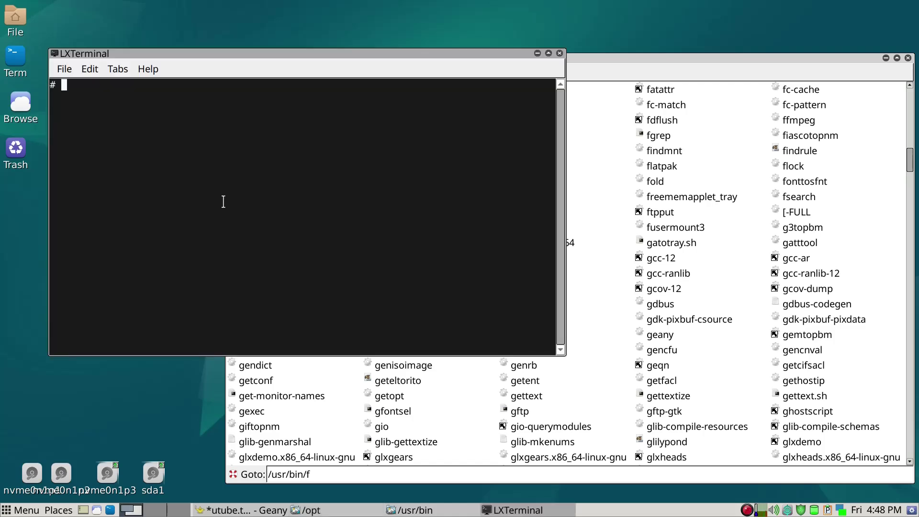
pyautogui.write('ln -s /opt/')
pyautogui.moveTo(240, 53); pyautogui.dragTo(269, 205)
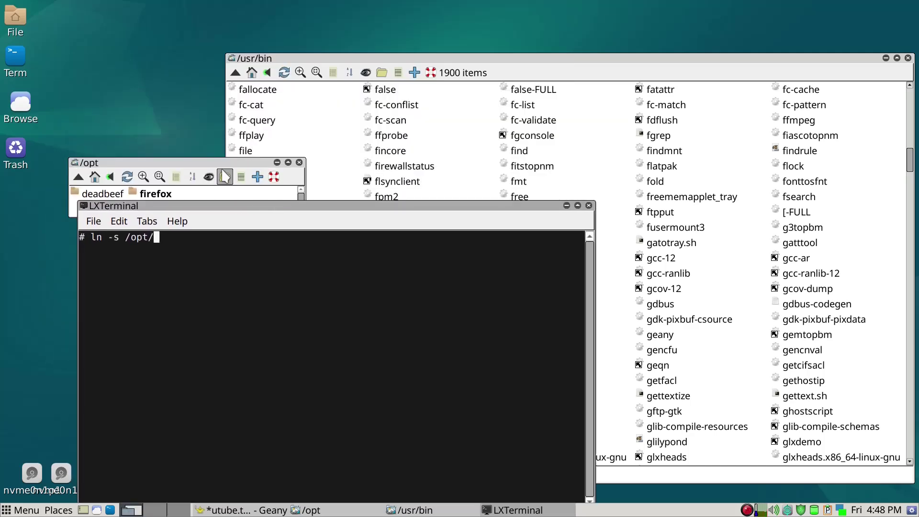
pyautogui.moveTo(218, 162); pyautogui.dragTo(209, 70)
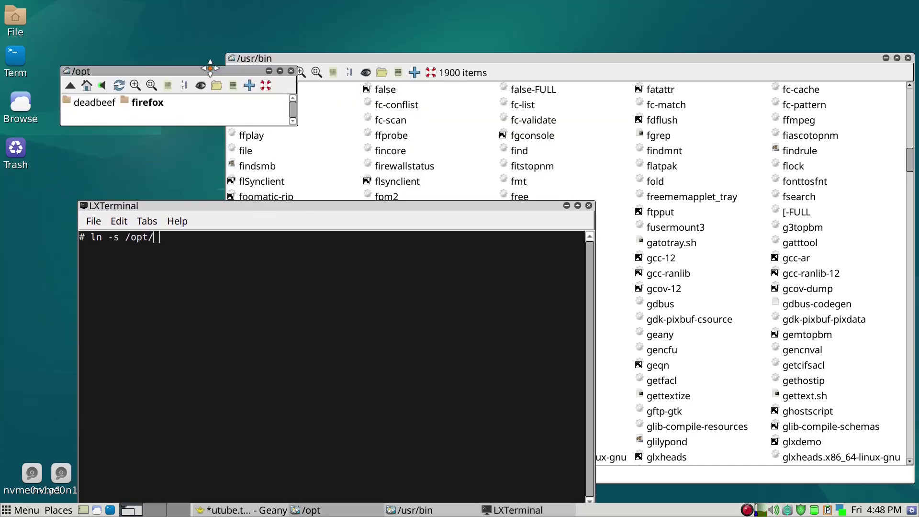
pyautogui.doubleClick(156, 103)
pyautogui.click(257, 295)
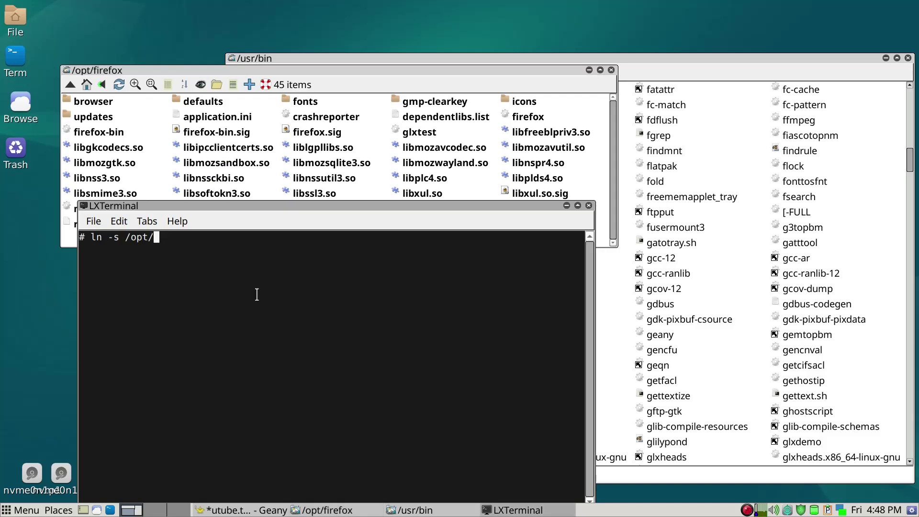
pyautogui.write('firef')
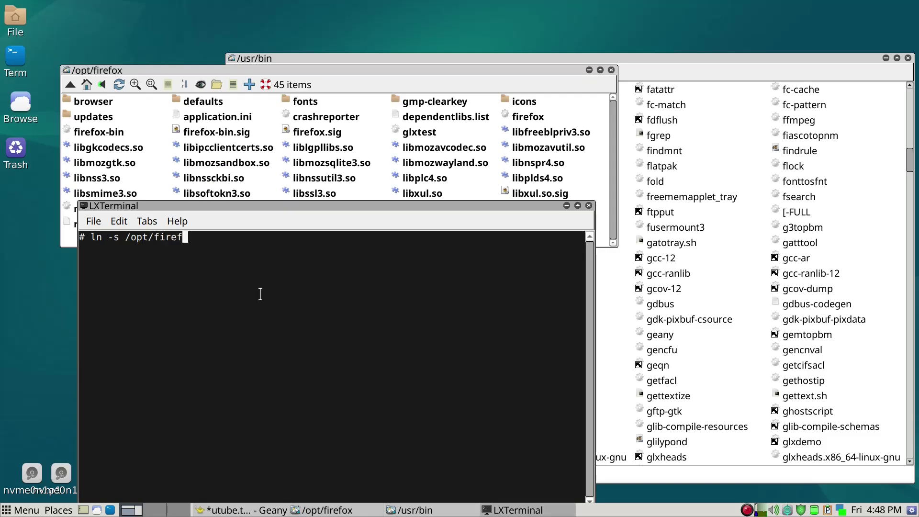
pyautogui.write('ox/firefox /usr/')
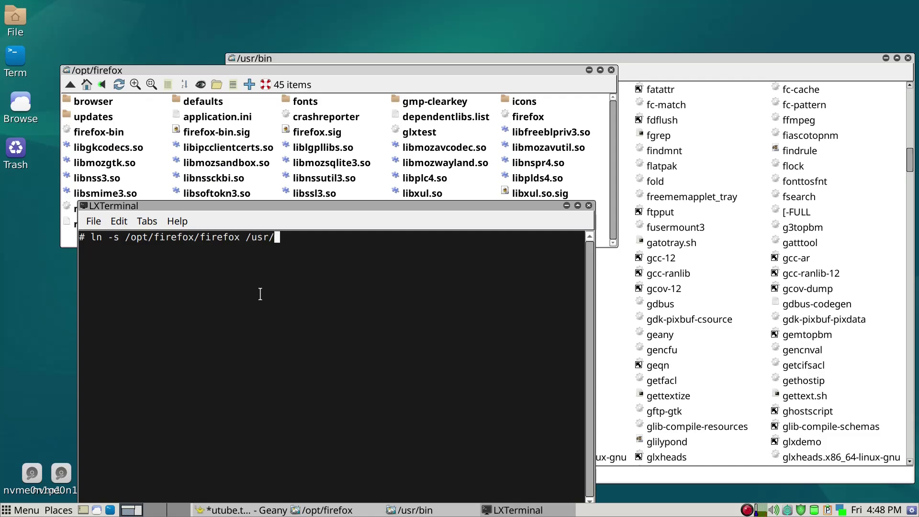
pyautogui.write('bin/')
pyautogui.press('Return')
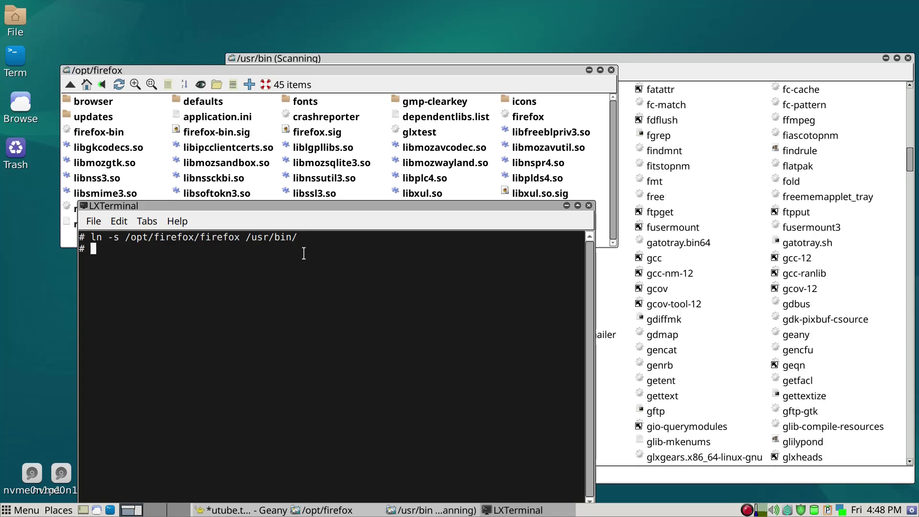
# Test the new firefox link by launching it from /usr/bin, and close the browser and the /usr/bin window.
pyautogui.click(575, 58)
pyautogui.press('/')
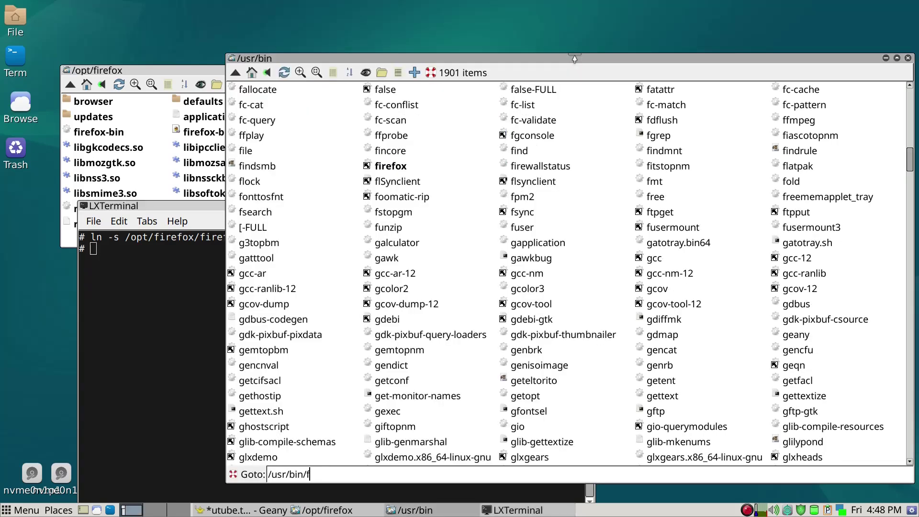
pyautogui.write('f')
pyautogui.doubleClick(393, 168)
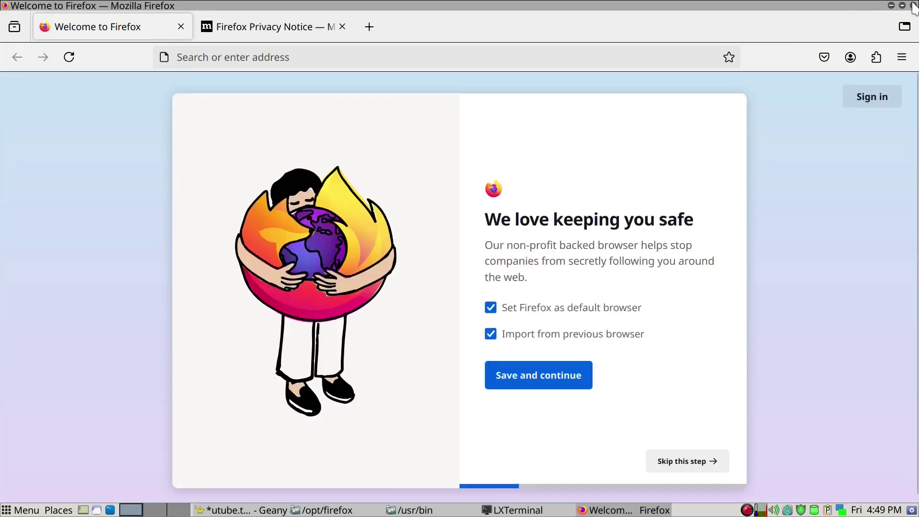
pyautogui.click(913, 5)
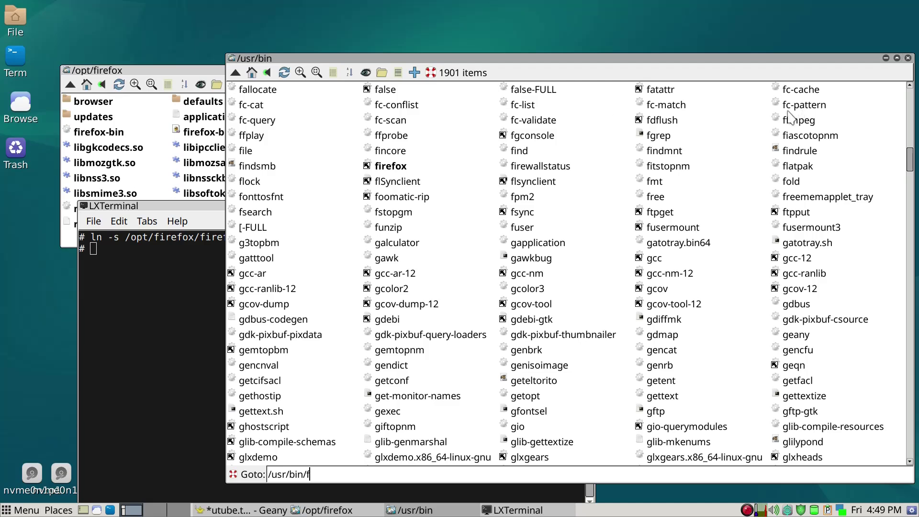
pyautogui.hotkey('alt', 'F4')
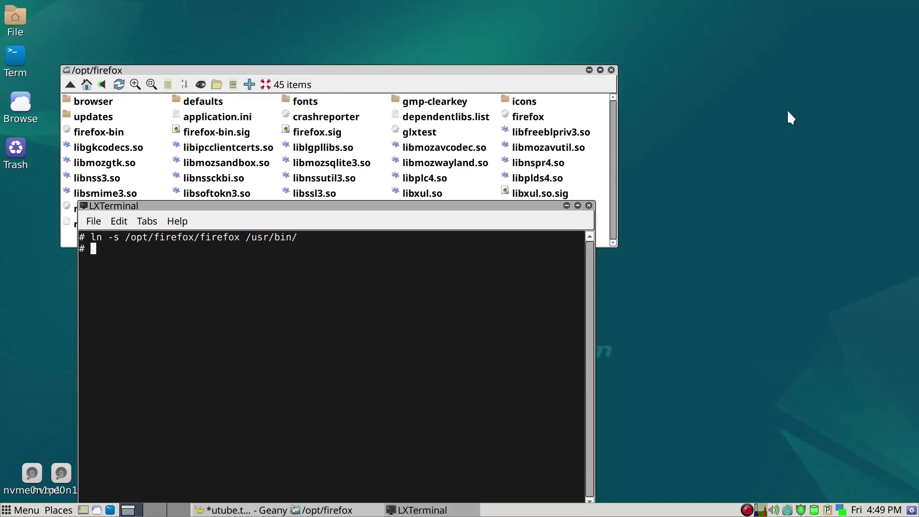
# Run the firefox command in the terminal to test the new link.
pyautogui.write('firre')
pyautogui.press('BackSpace')
pyautogui.press('BackSpace')
pyautogui.write('efof')
pyautogui.press('Return')
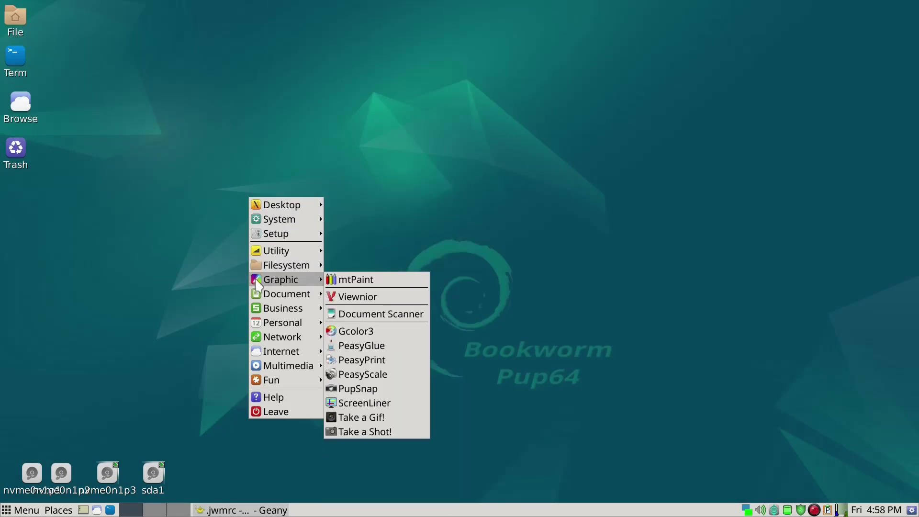
# Check the Firefox ESR entries in the Internet category of the desktop's application list.
pyautogui.moveTo(258, 327)
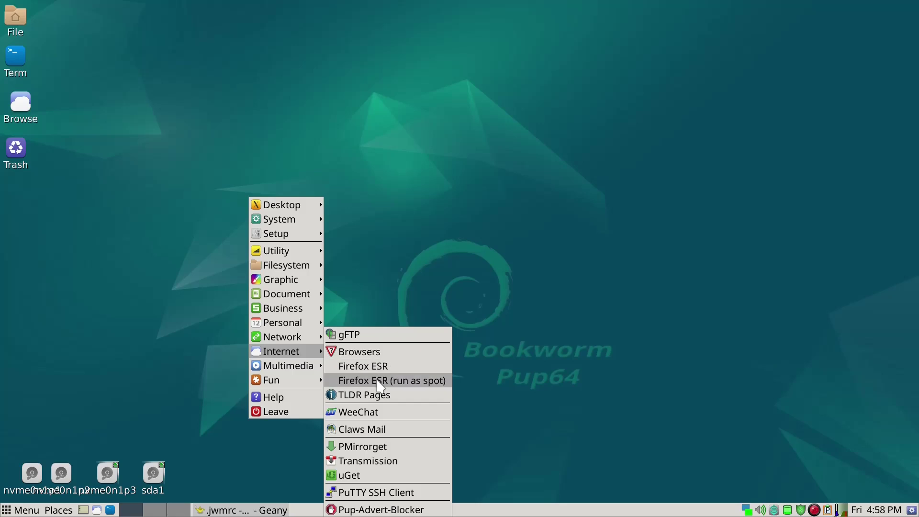
pyautogui.click(389, 244)
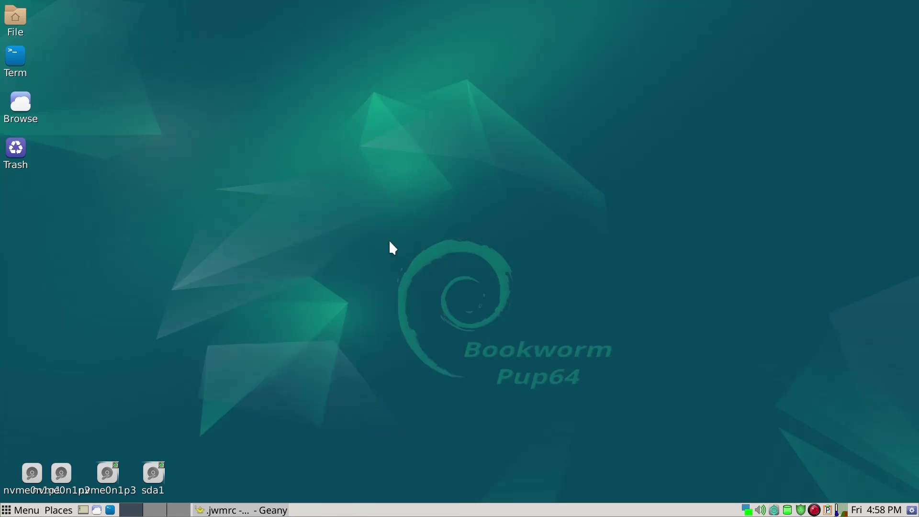
pyautogui.hotkey('ctrl', 'space')
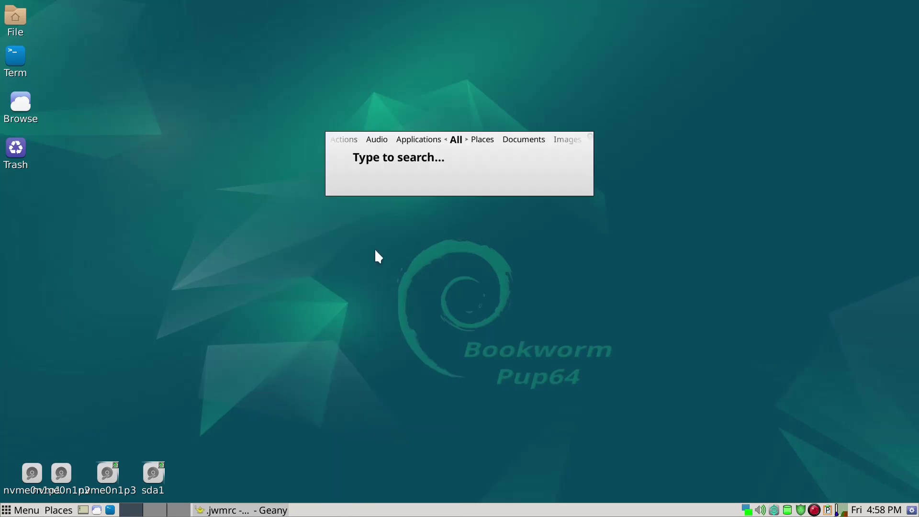
pyautogui.write('geany')
pyautogui.press('Return')
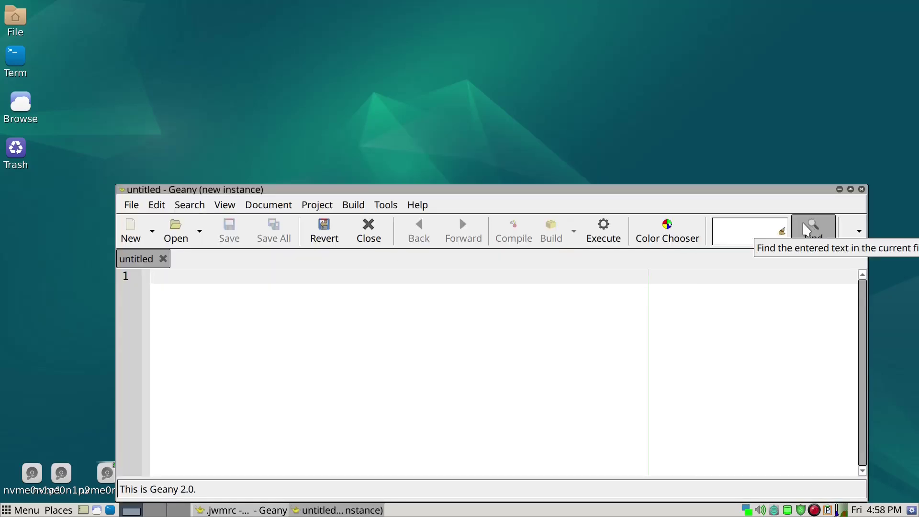
pyautogui.hotkey('ctrl', 'q')
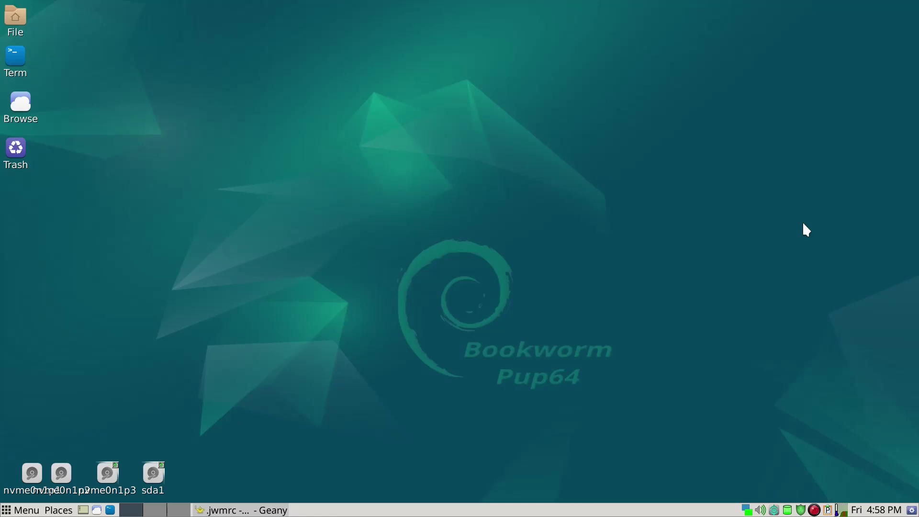
# Switch to the running Geany and load .jwmrc from the home folder, with hidden files shown as small icons.
pyautogui.hotkey('alt', 'Tab')
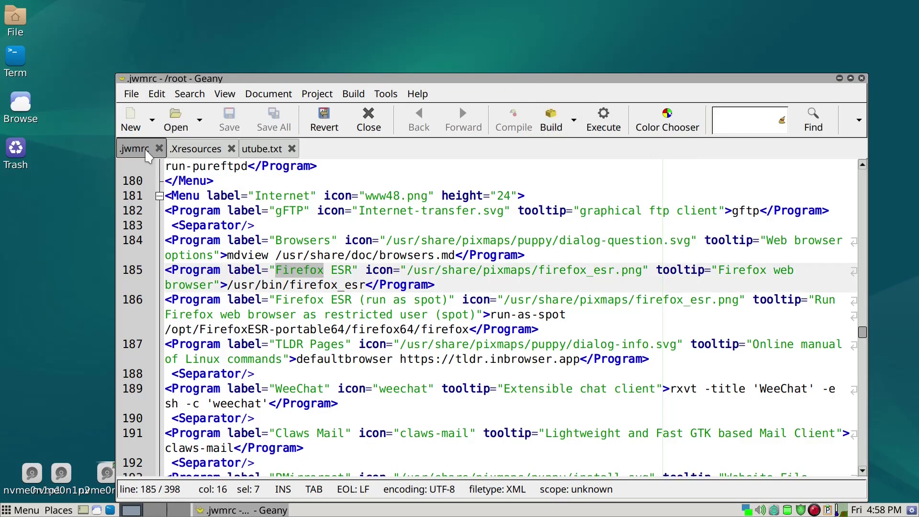
pyautogui.click(26, 19)
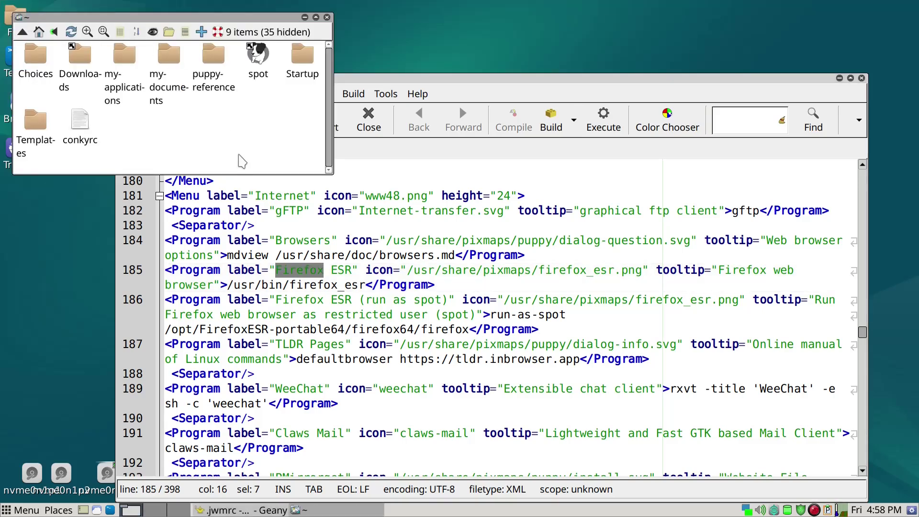
pyautogui.press('-')
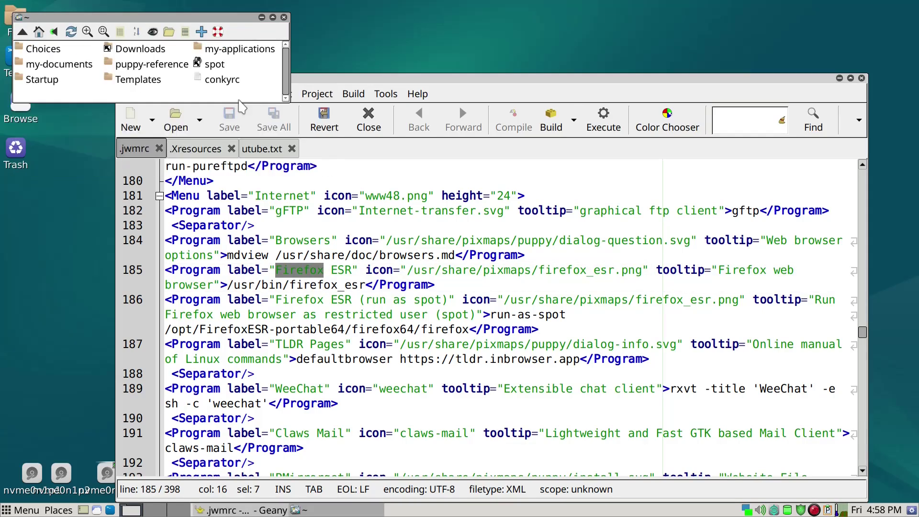
pyautogui.hotkey('ctrl', 'h')
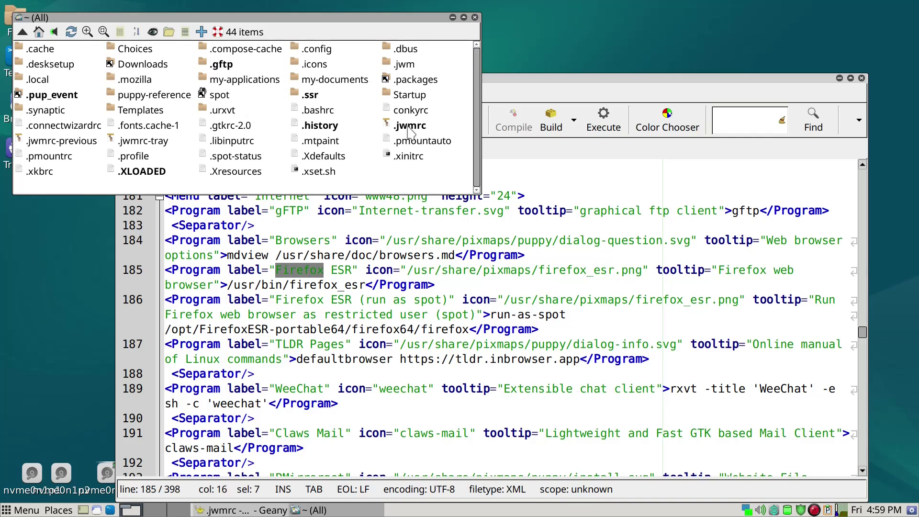
pyautogui.click(409, 126)
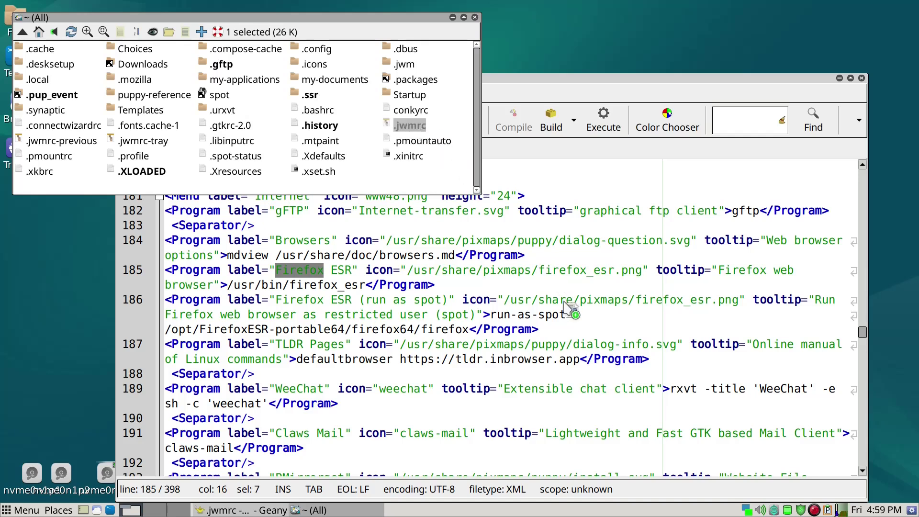
pyautogui.scroll(-1, 565, 300)
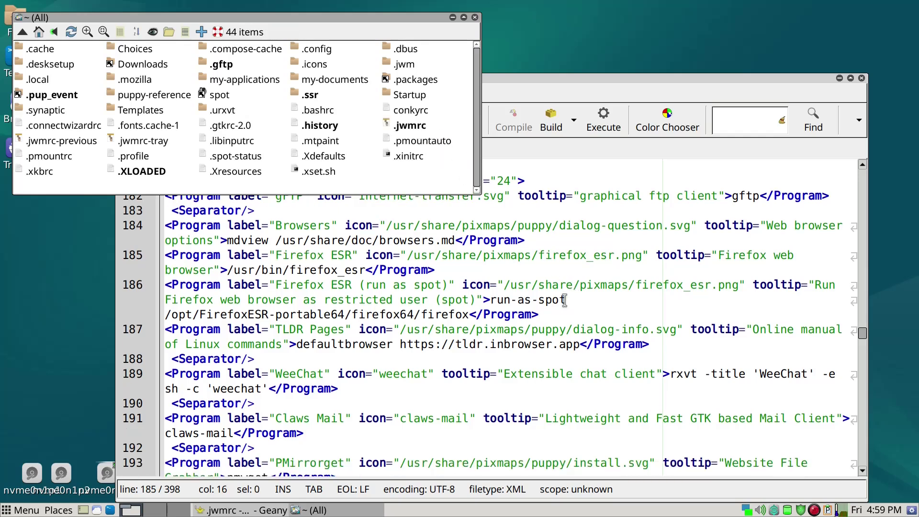
pyautogui.click(475, 18)
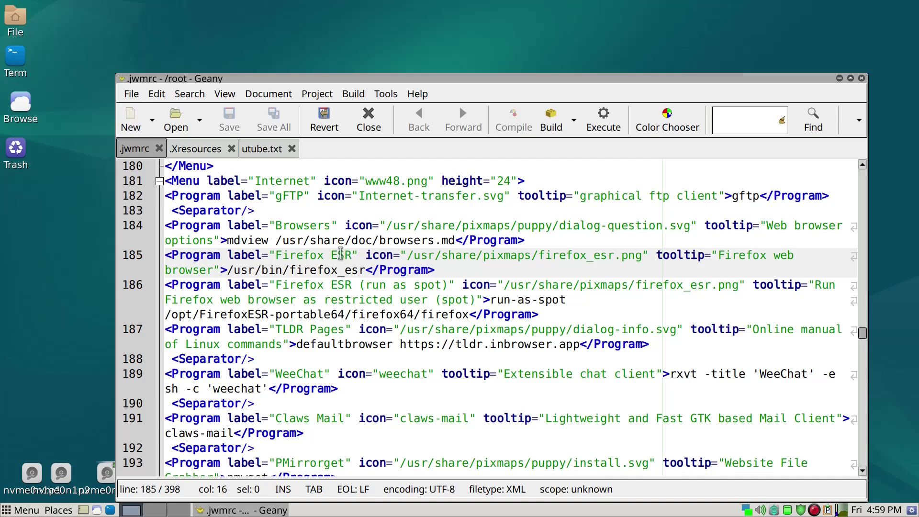
# Search .jwmrc for firefox and shorten the Firefox ESR entry's label to Firefox on line 185.
pyautogui.hotkey('ctrl', 'f')
pyautogui.write('fir')
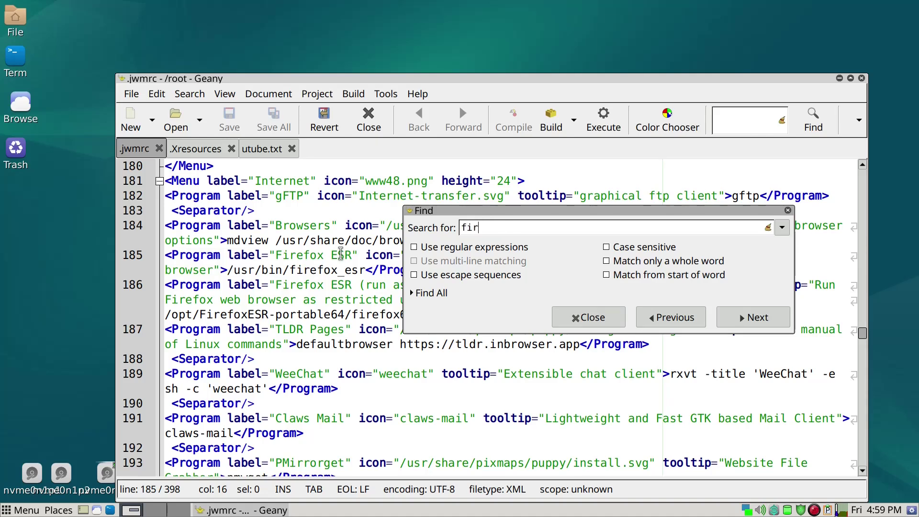
pyautogui.write('efox')
pyautogui.press('Return')
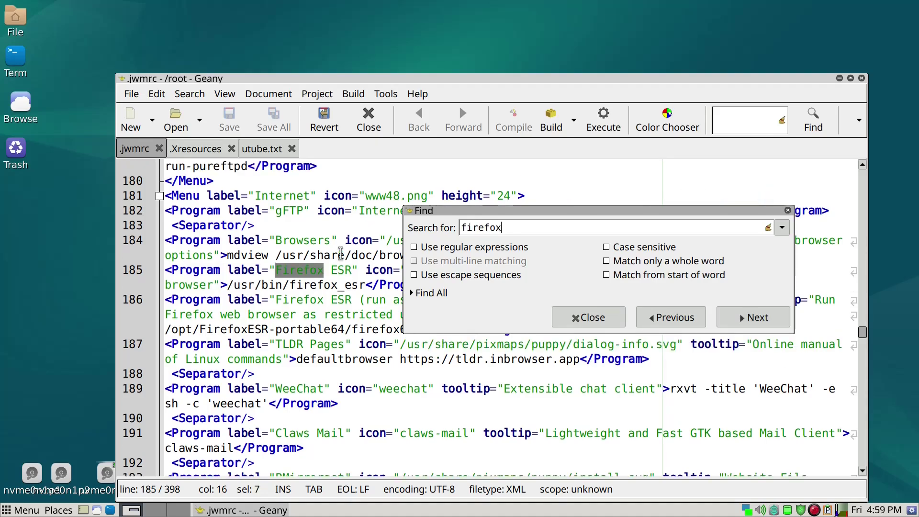
pyautogui.press('Escape')
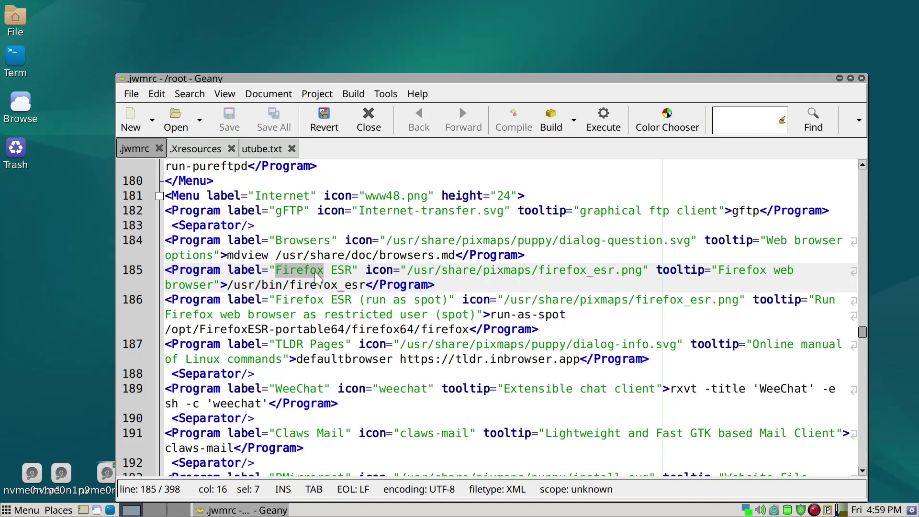
pyautogui.click(323, 272)
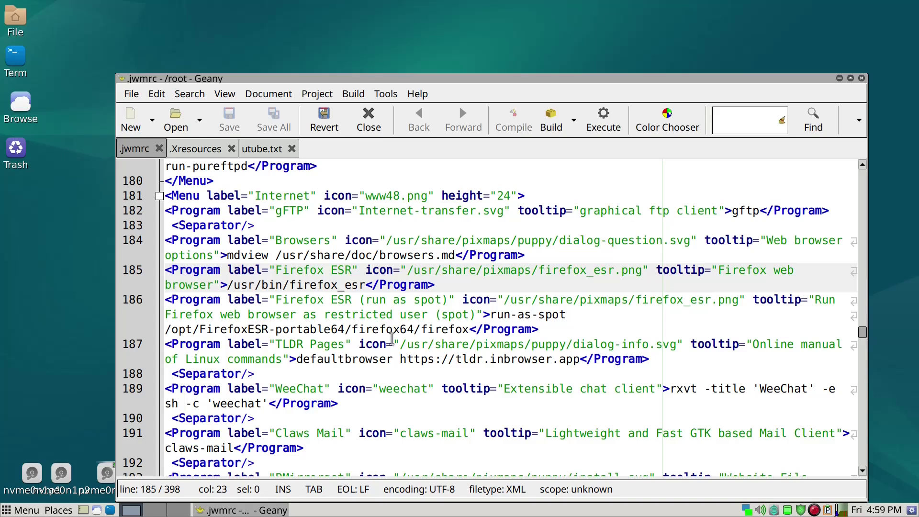
pyautogui.press('Delete')
pyautogui.press('Delete')
pyautogui.press('Delete')
pyautogui.press('Delete')
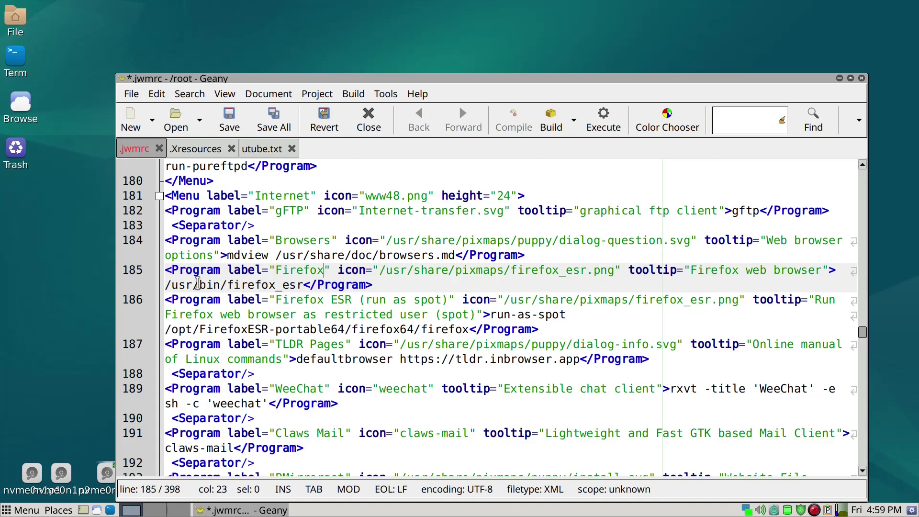
# Replace the /usr/bin/firefox_esr command in the Firefox menu entry with firefox.
pyautogui.moveTo(301, 284); pyautogui.dragTo(164, 286)
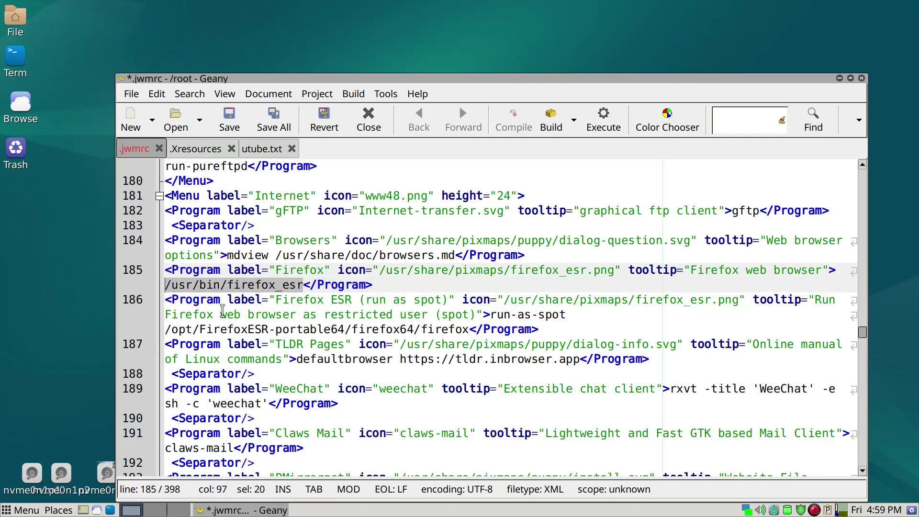
pyautogui.write('fire')
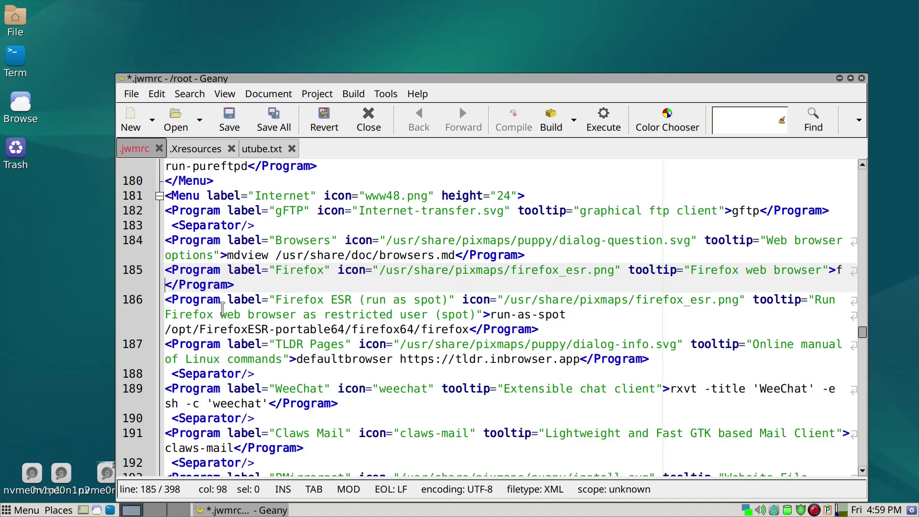
pyautogui.write('fox')
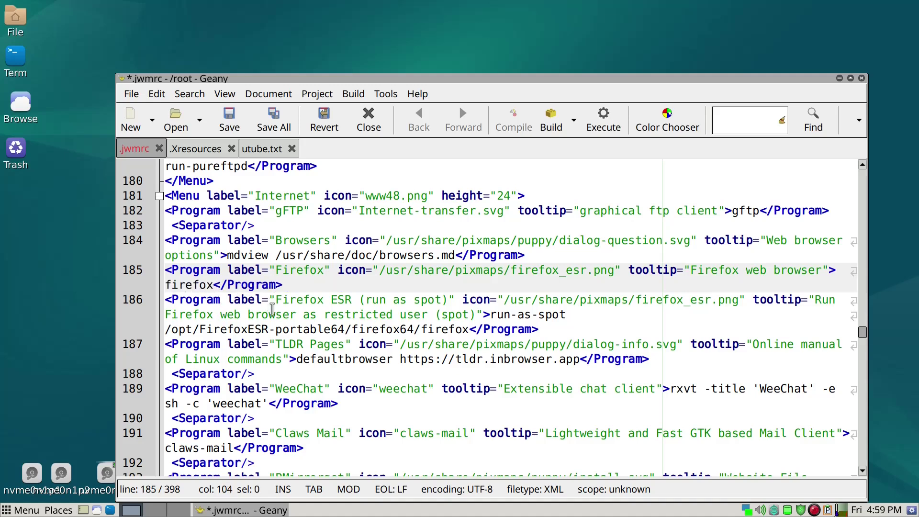
# Delete the whole Firefox ESR (run as spot) entry from .jwmrc, save the file and quit the editor.
pyautogui.moveTo(573, 315); pyautogui.dragTo(158, 302)
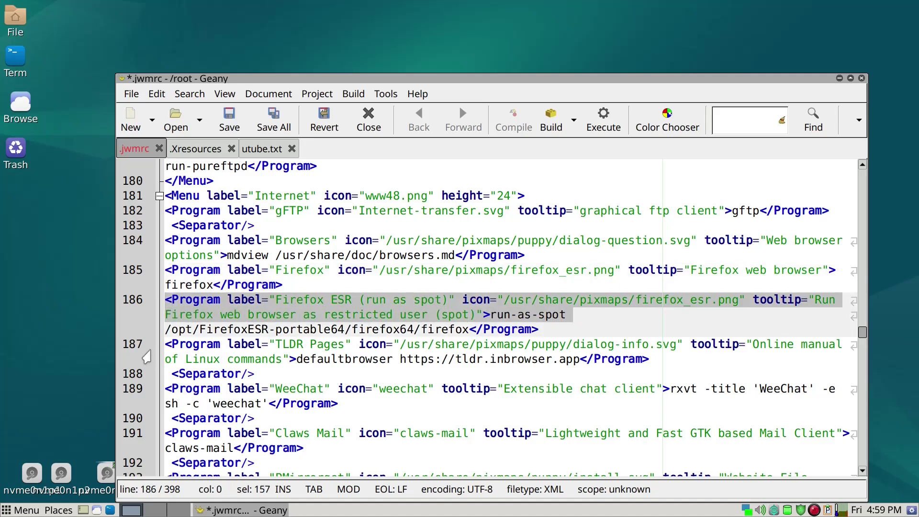
pyautogui.press('Delete')
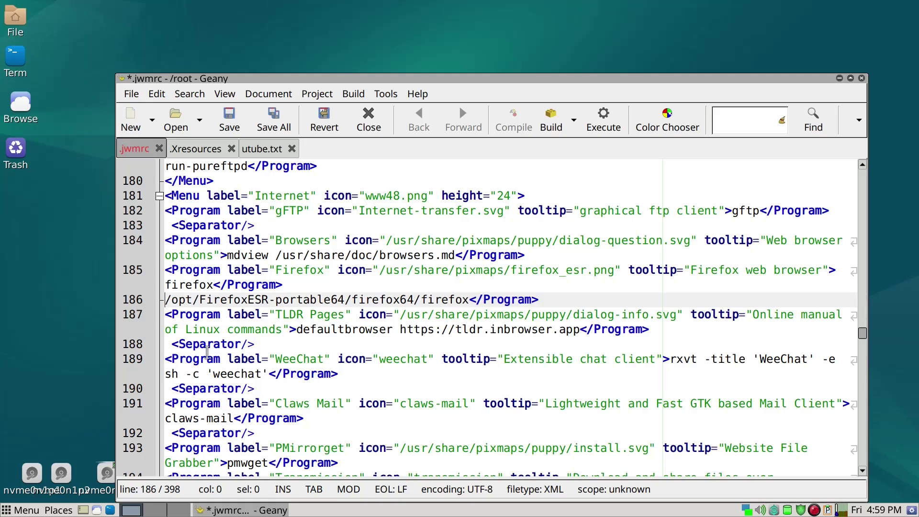
pyautogui.click(540, 300)
pyautogui.moveTo(540, 299); pyautogui.dragTo(136, 303)
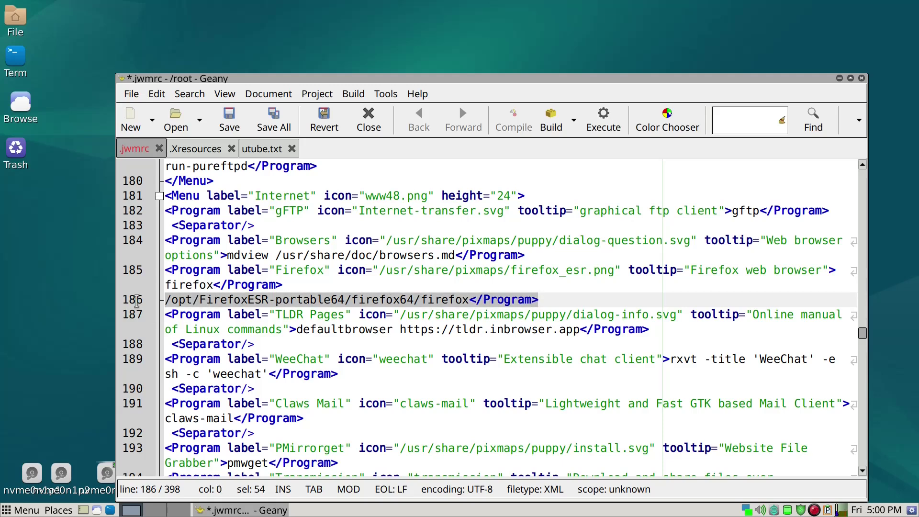
pyautogui.press('Delete')
pyautogui.press('Delete')
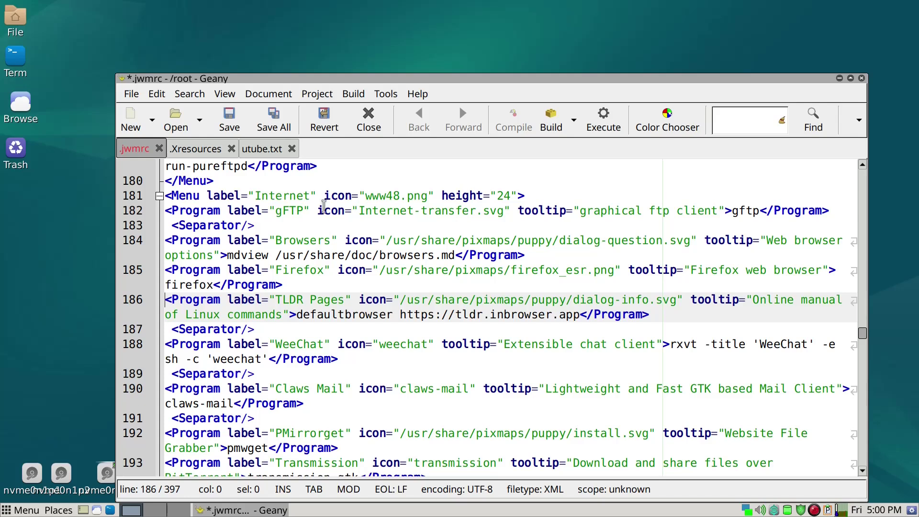
pyautogui.click(248, 128)
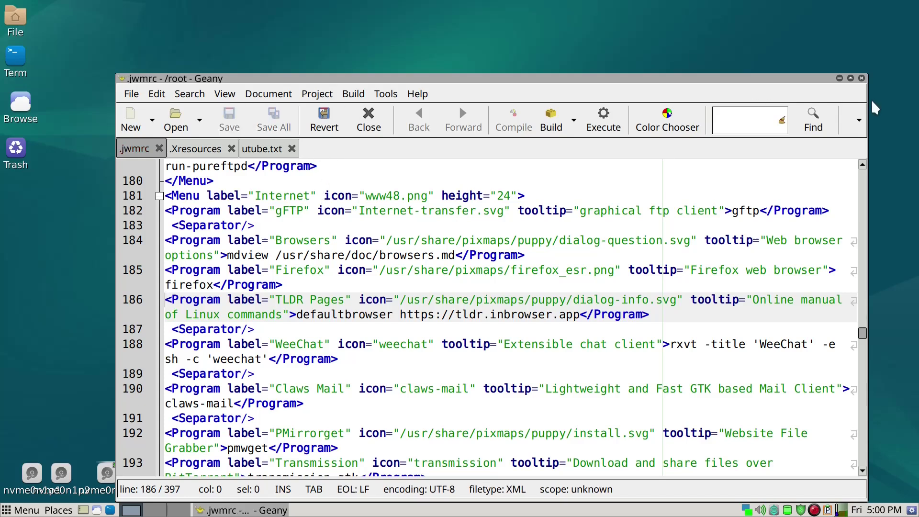
pyautogui.hotkey('ctrl', 'q')
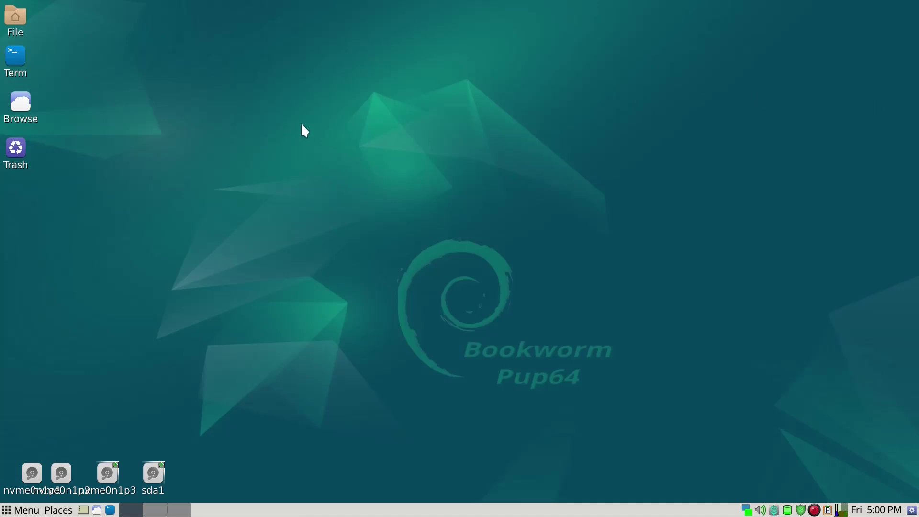
# Restart the window manager from a new terminal with jwm -restart, and exit the terminal.
pyautogui.click(20, 61)
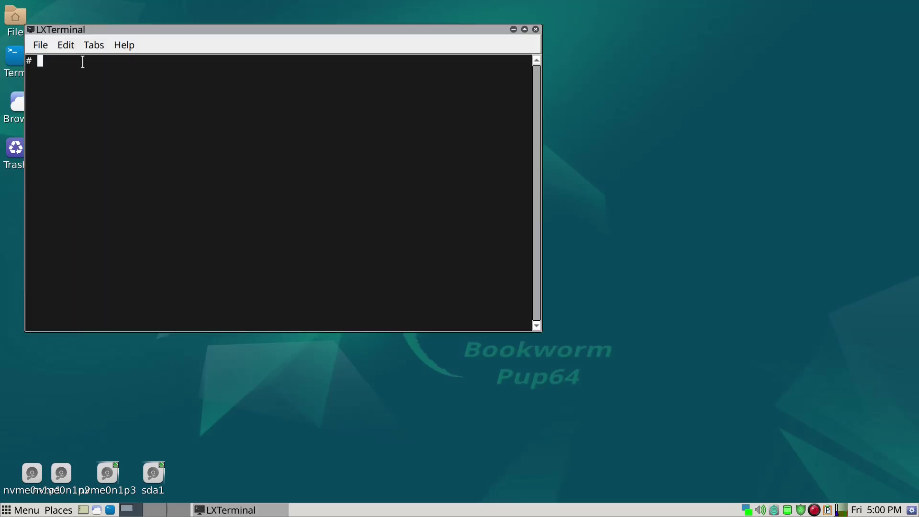
pyautogui.moveTo(178, 29); pyautogui.dragTo(281, 50)
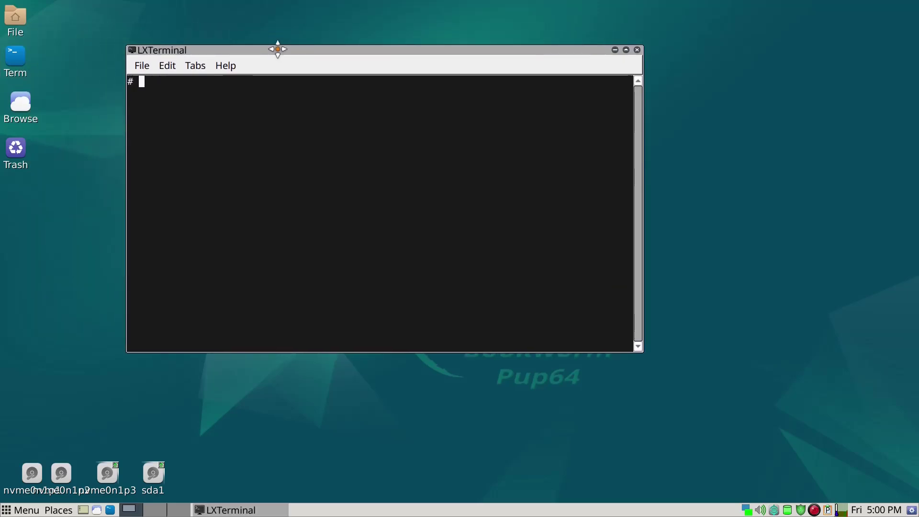
pyautogui.write('jwm -restart')
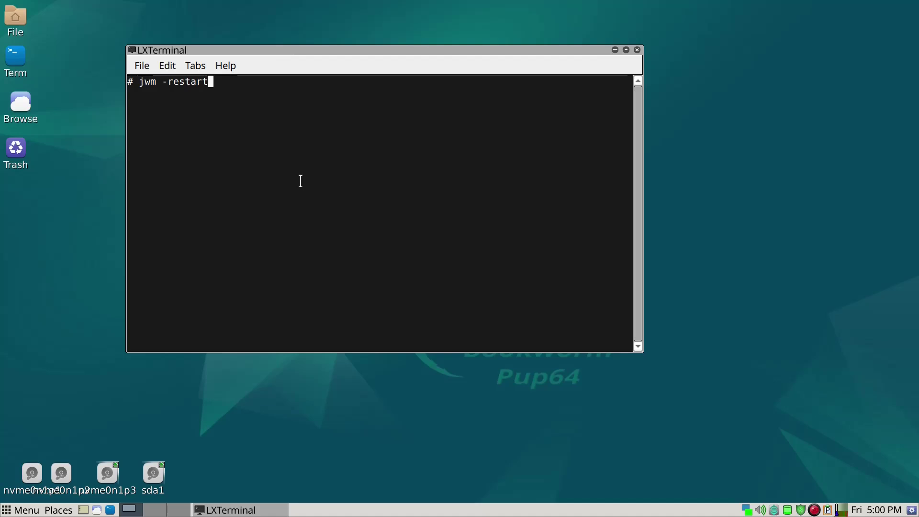
pyautogui.press('Return')
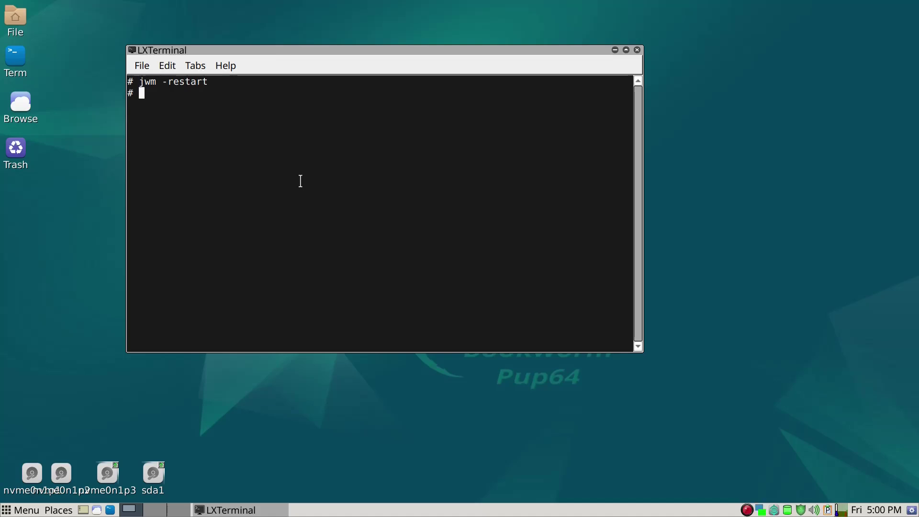
pyautogui.write('exit')
pyautogui.press('Return')
# Test the updated Firefox entry by launching it from the Internet category, and close the browser.
pyautogui.rightClick(300, 182)
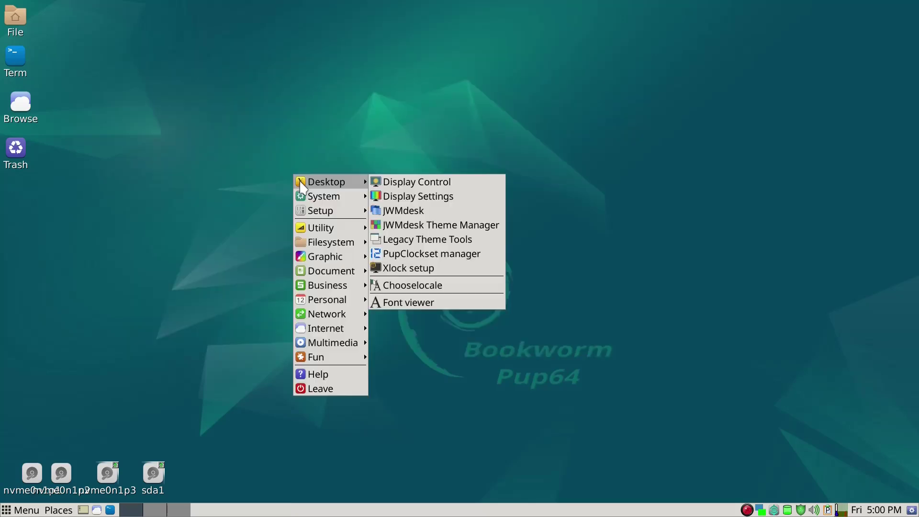
pyautogui.moveTo(302, 229)
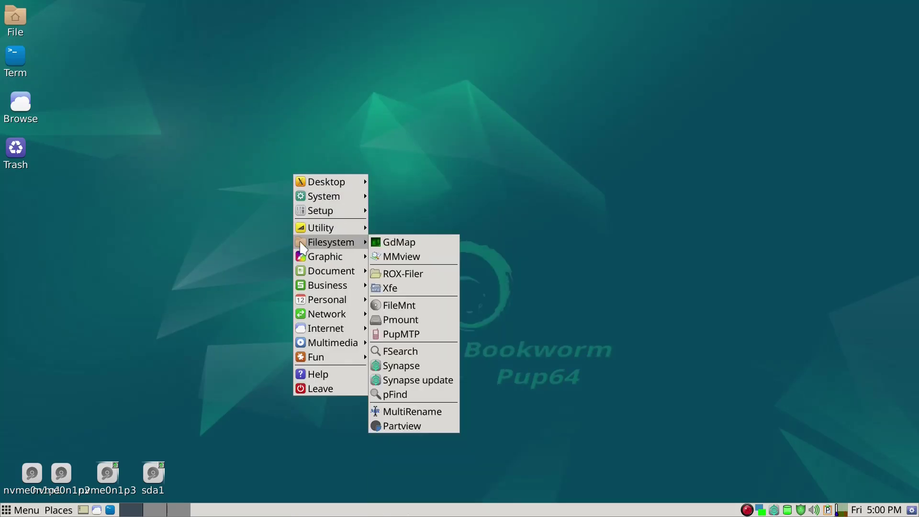
pyautogui.moveTo(301, 331)
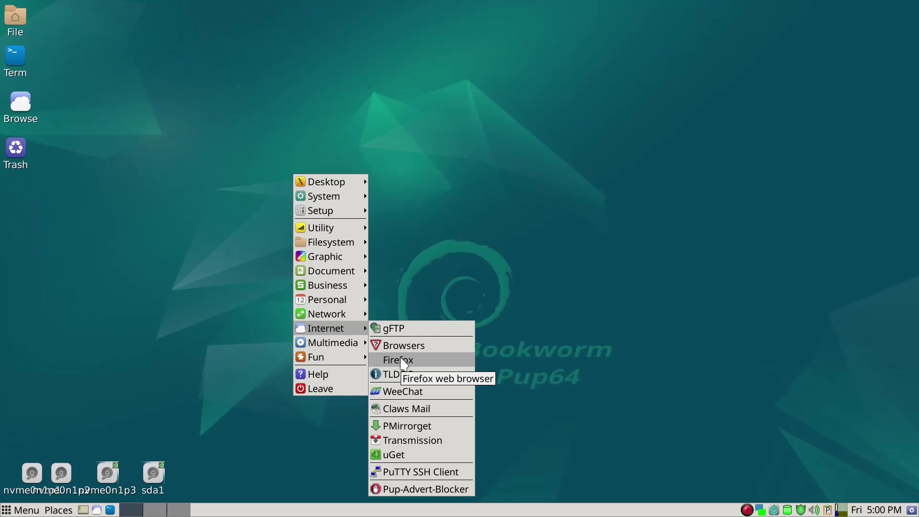
pyautogui.click(403, 364)
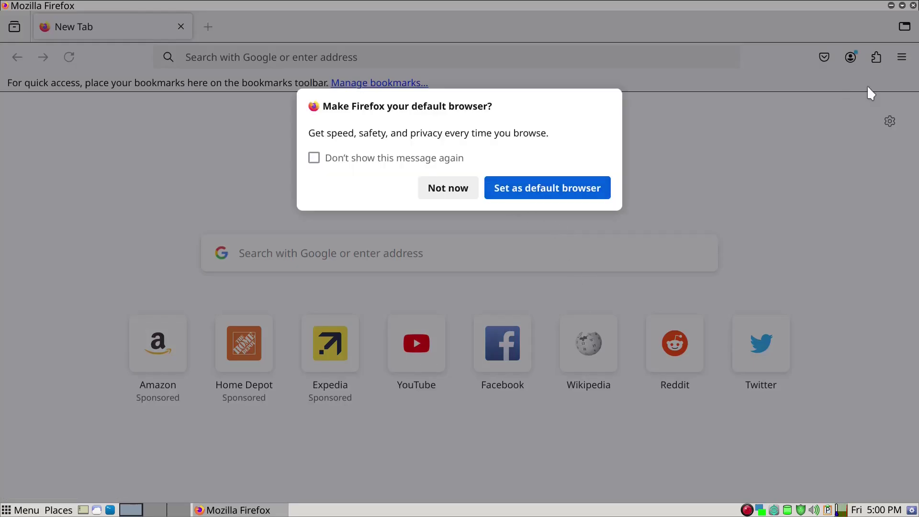
pyautogui.click(913, 6)
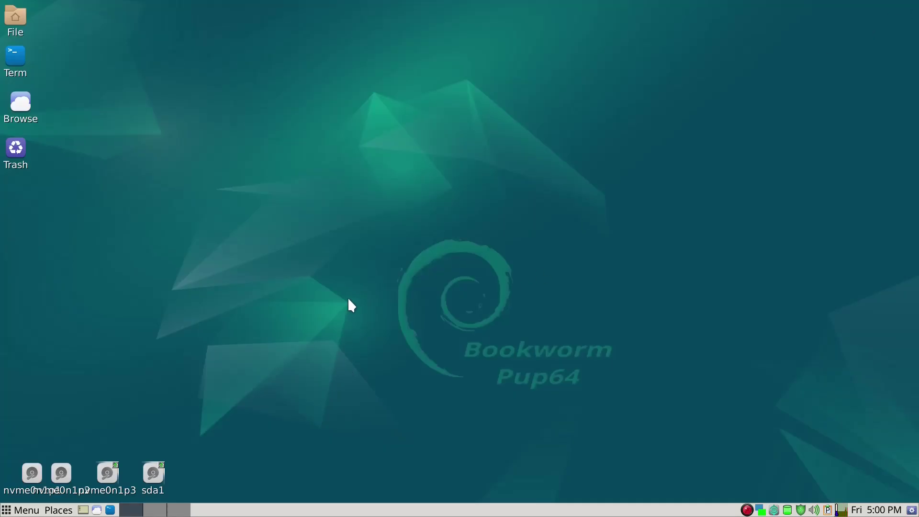
# Check the icon of the Firefox entry in the Internet category of the desktop's application list.
pyautogui.rightClick(333, 286)
pyautogui.moveTo(334, 287)
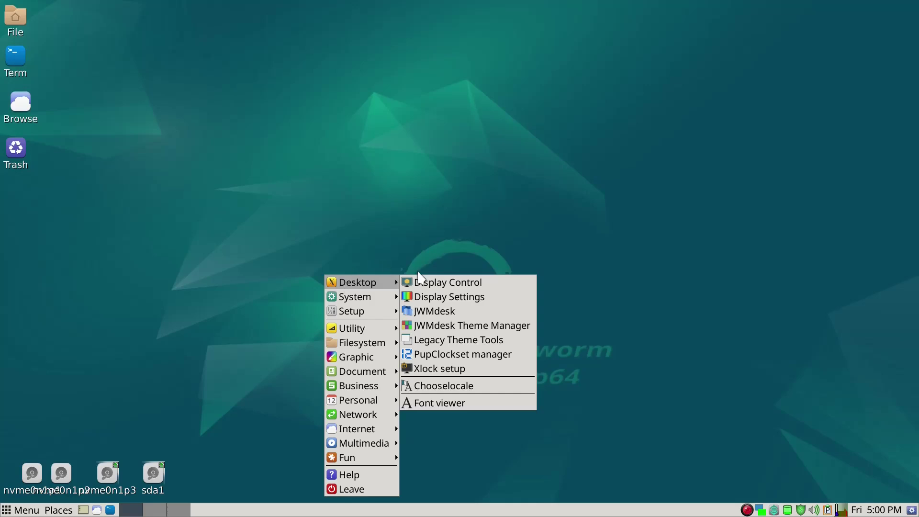
pyautogui.moveTo(378, 328)
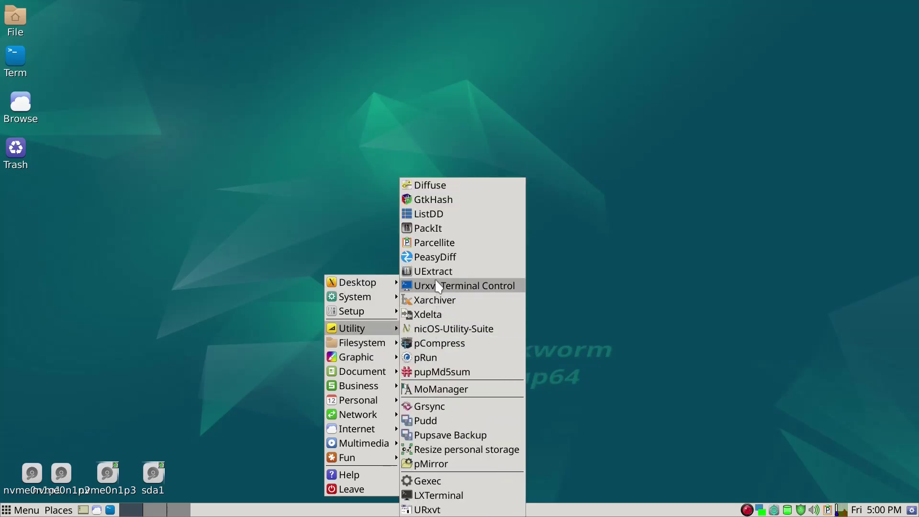
pyautogui.click(354, 248)
pyautogui.click(353, 244)
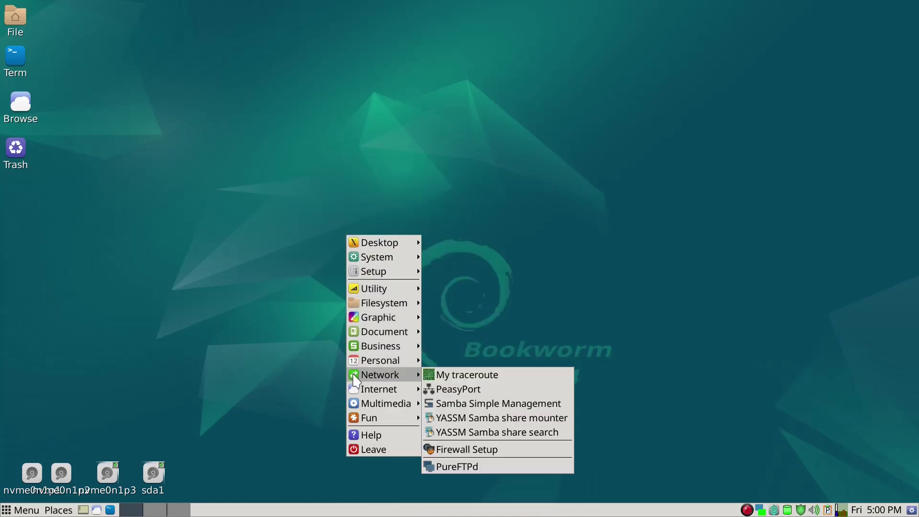
pyautogui.moveTo(383, 389)
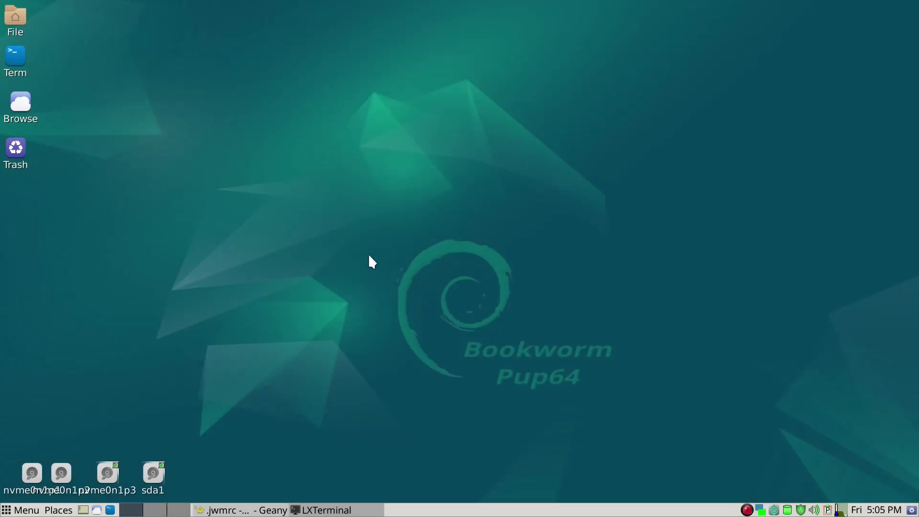
pyautogui.click(368, 255)
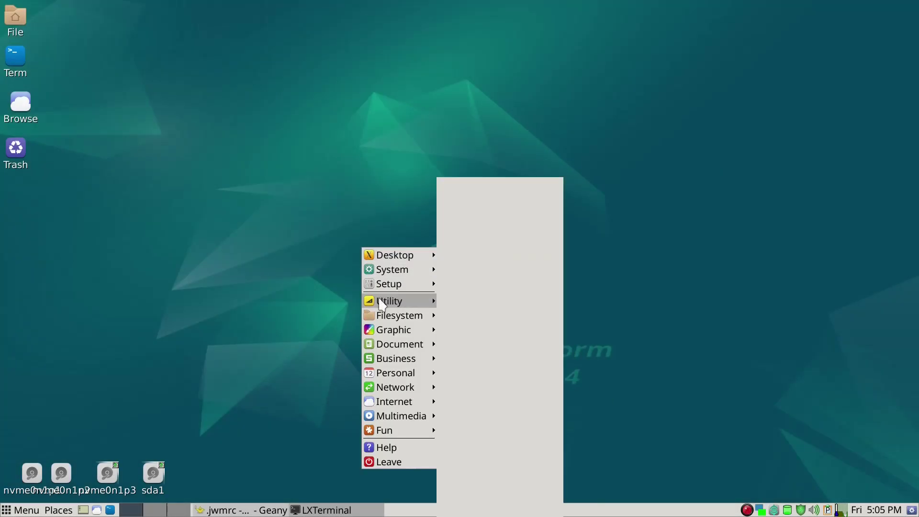
pyautogui.moveTo(392, 401)
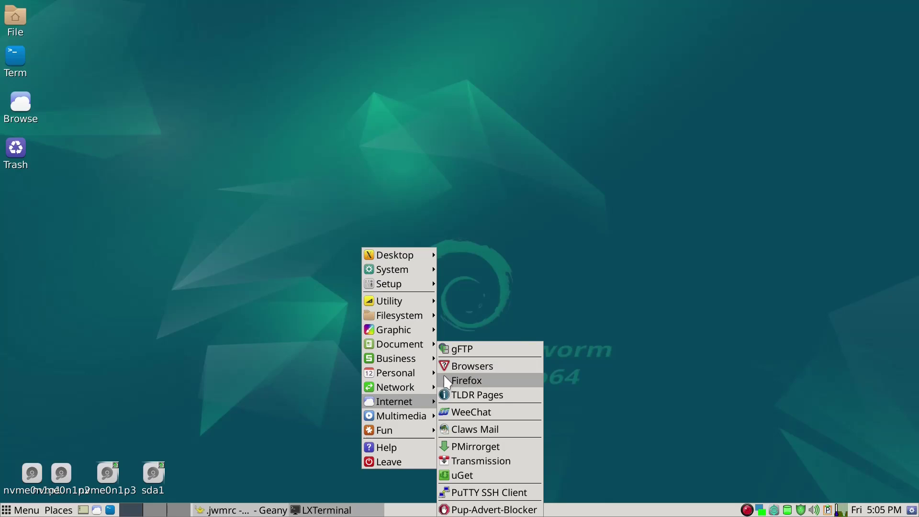
pyautogui.click(559, 191)
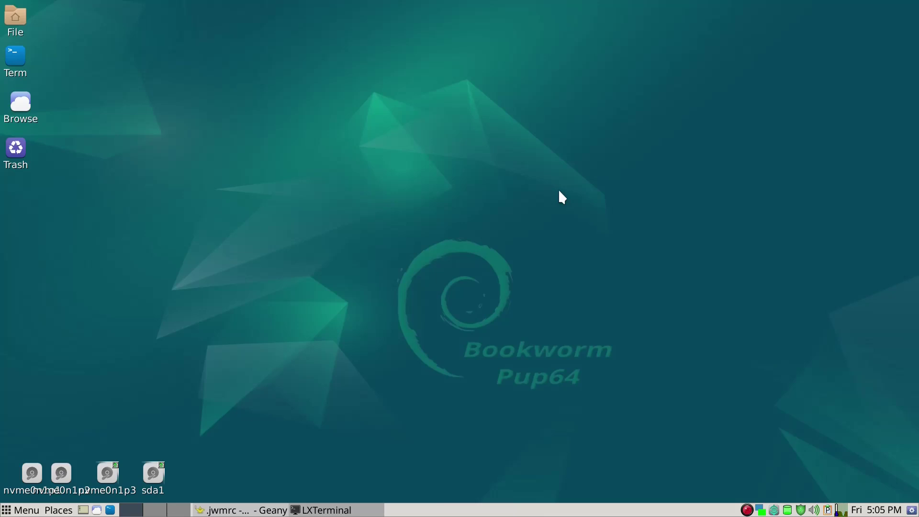
# Run find / -xdev -iname "firefox*.svg" in the terminal and copy the path /usr/share/icons/PMaterial/16/apps/firefox.svg.
pyautogui.hotkey('alt', 'Tab')
pyautogui.hotkey('alt', 'Tab')
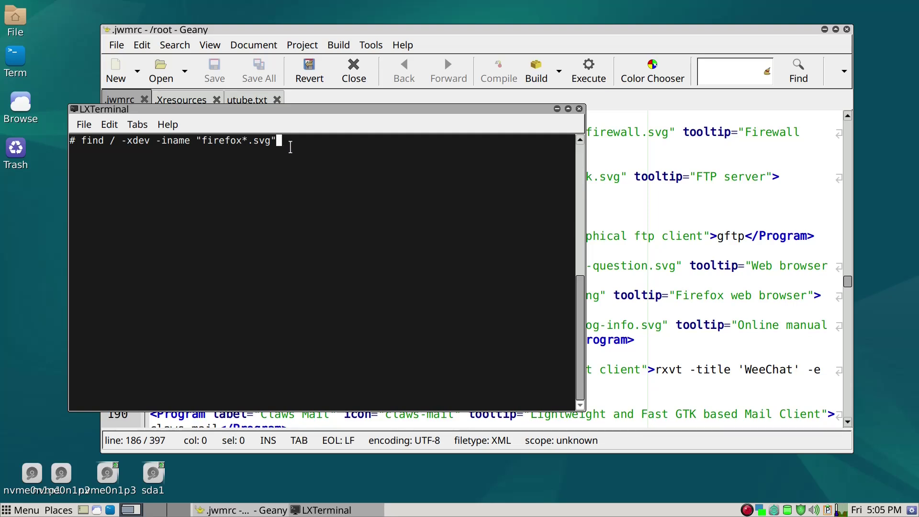
pyautogui.press('Return')
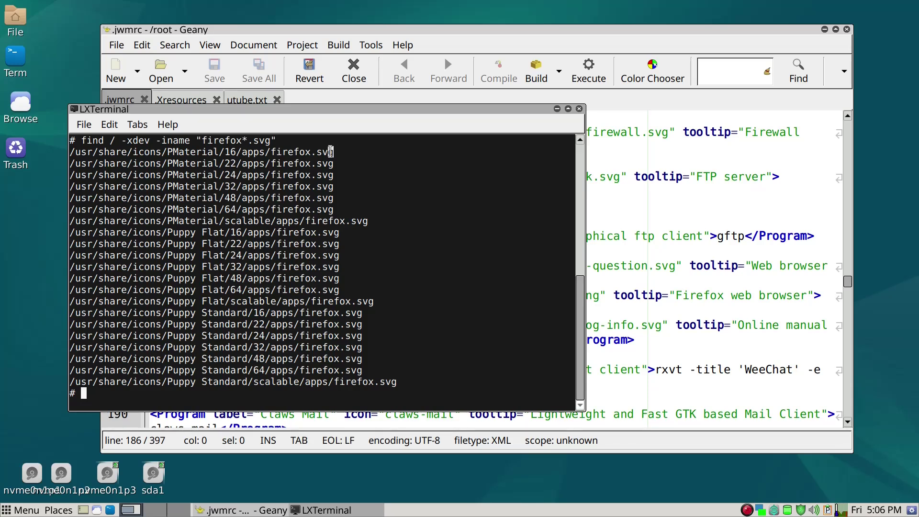
pyautogui.moveTo(331, 152); pyautogui.dragTo(65, 150)
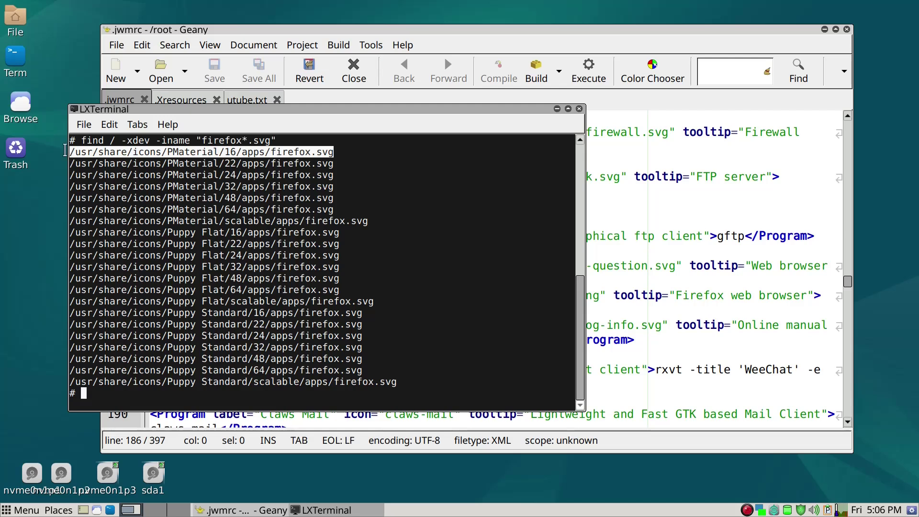
pyautogui.rightClick(81, 155)
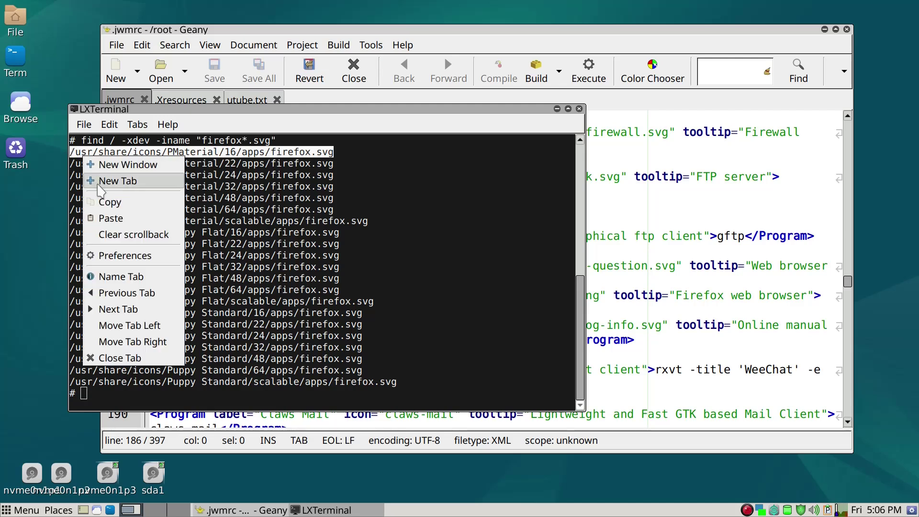
pyautogui.click(109, 202)
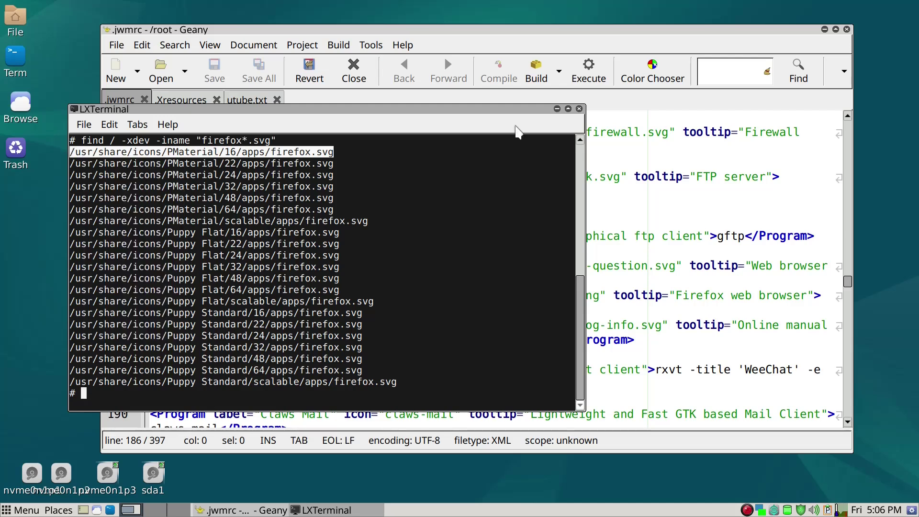
# In Geany, replace the Firefox entry's icon path in .jwmrc with /usr/share/icons/PMaterial/16/apps/firefox.svg, save the file and close the editor.
pyautogui.click(543, 49)
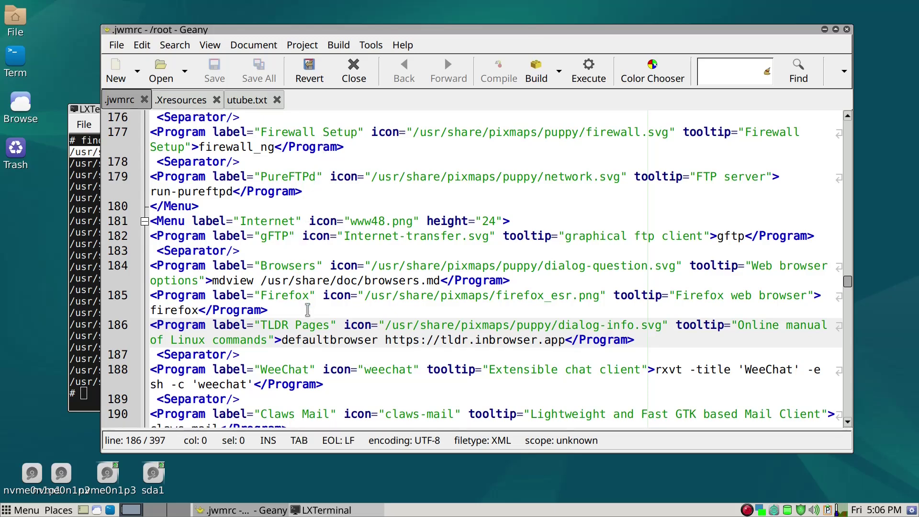
pyautogui.moveTo(366, 295); pyautogui.dragTo(600, 301)
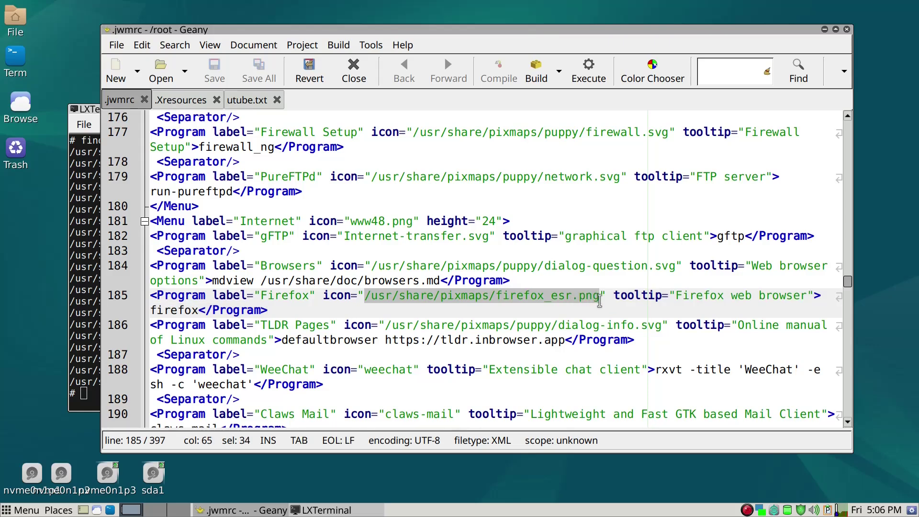
pyautogui.hotkey('ctrl', 'v')
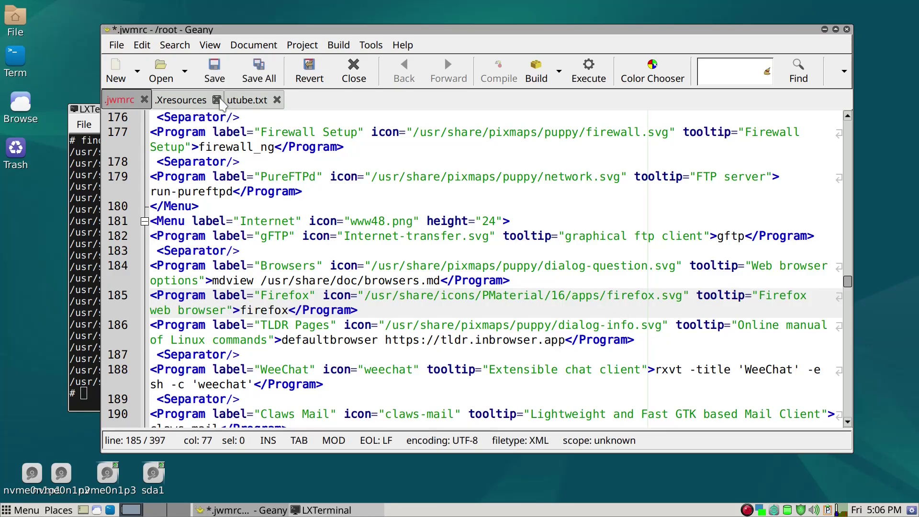
pyautogui.click(214, 72)
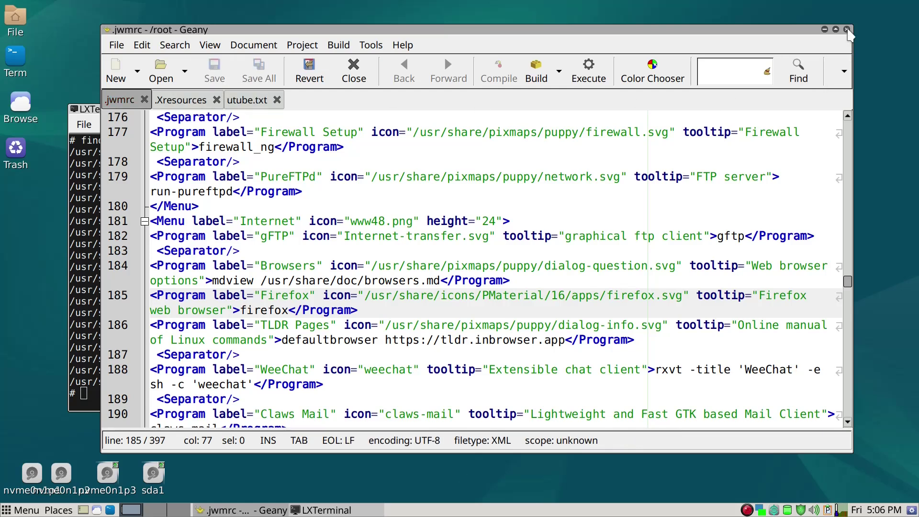
pyautogui.click(847, 30)
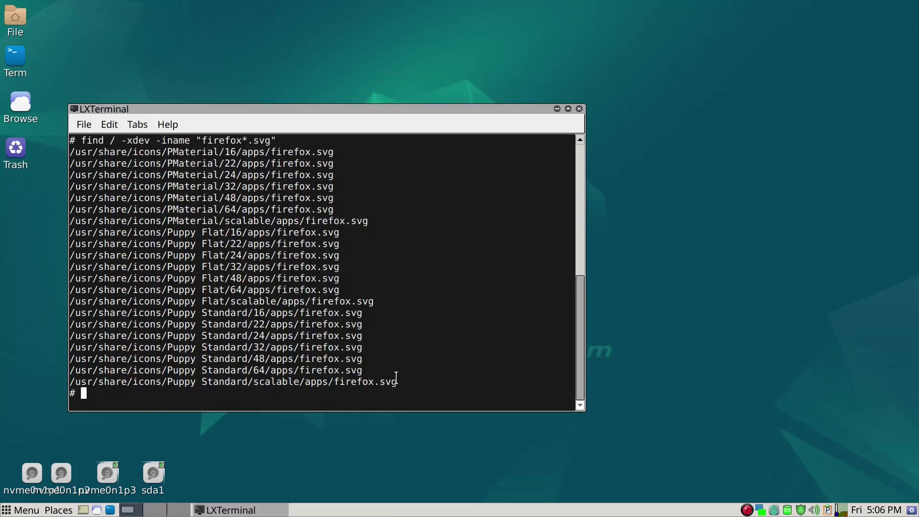
# Restart the window manager from the terminal with jwm -restart and check the Firefox entry's icon in the desktop's Internet category.
pyautogui.write('jwm -restart')
pyautogui.press('Return')
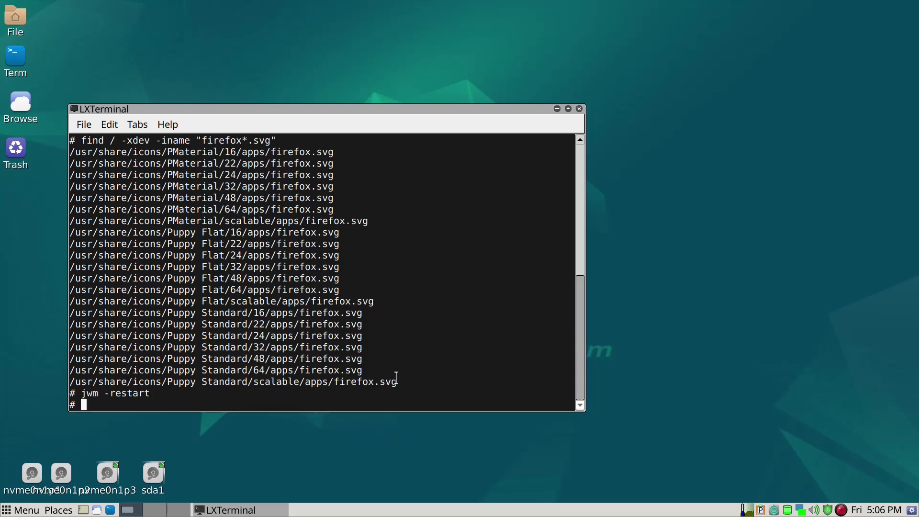
pyautogui.rightClick(624, 112)
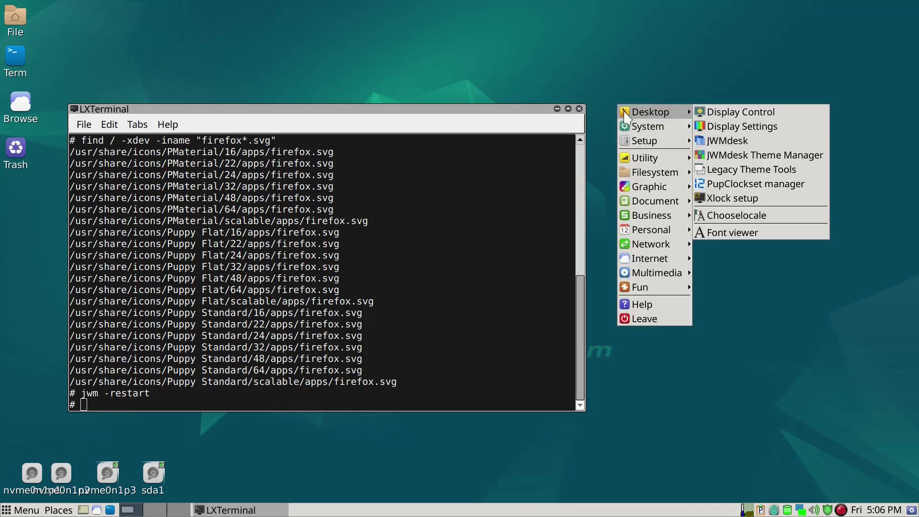
pyautogui.moveTo(644, 257)
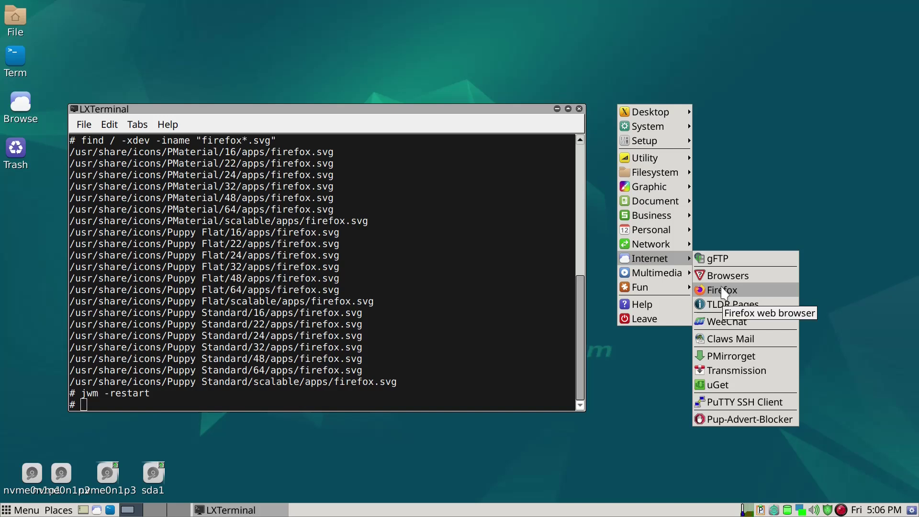
pyautogui.click(568, 86)
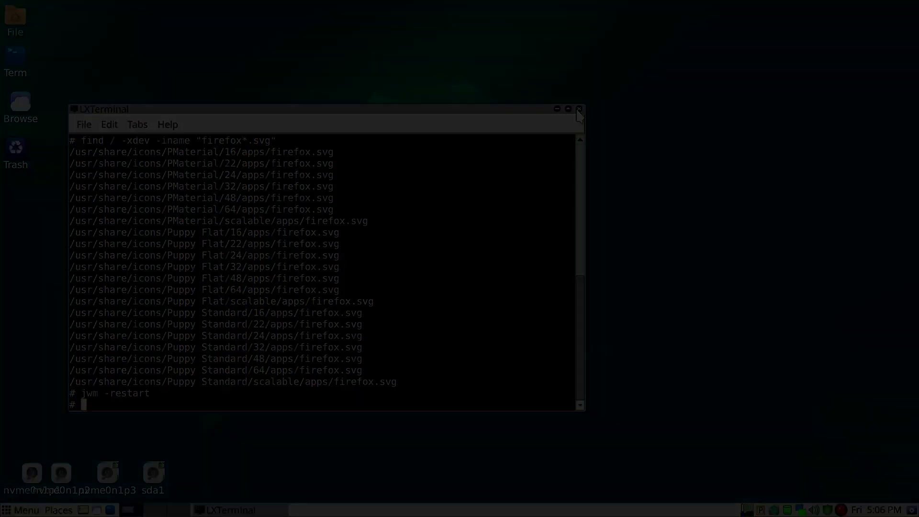